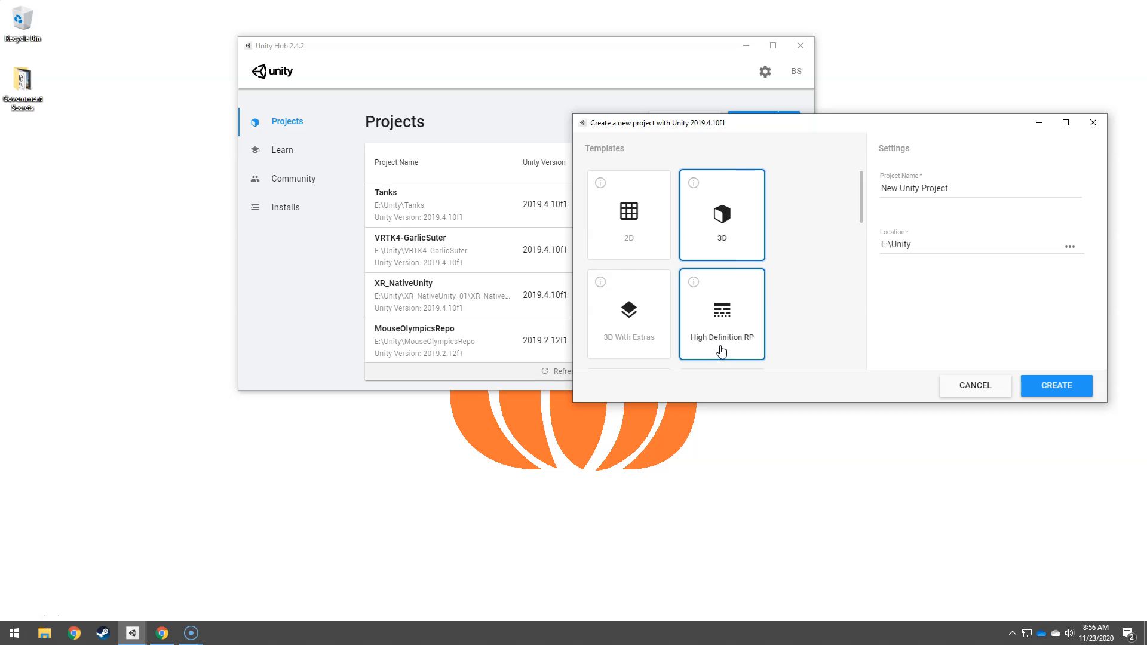
Step: Create a new Unity project named VRTK4_Tilia from the 3D template in E:\Unity
left_click(725, 225)
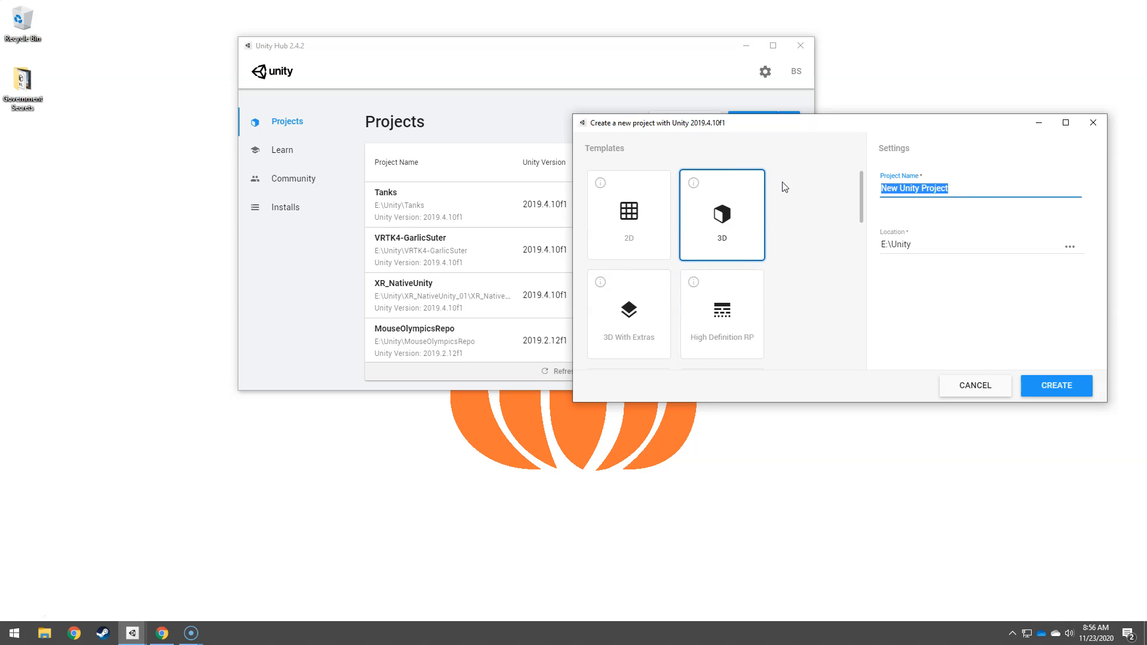
type("VRTK4_Tilia")
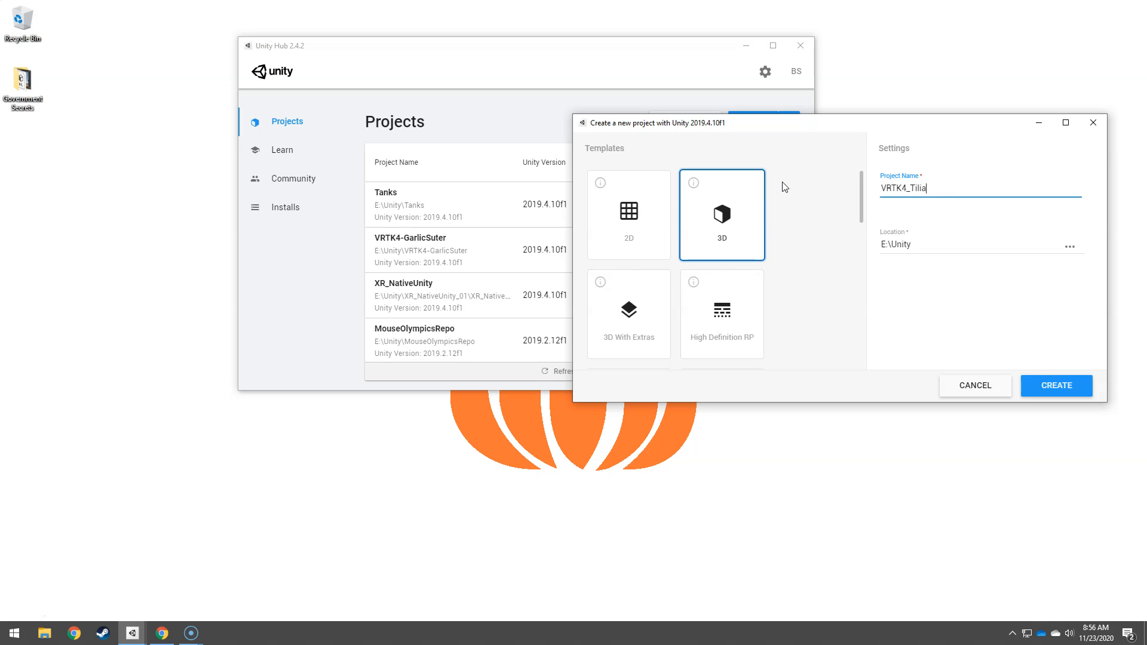
left_click(1056, 386)
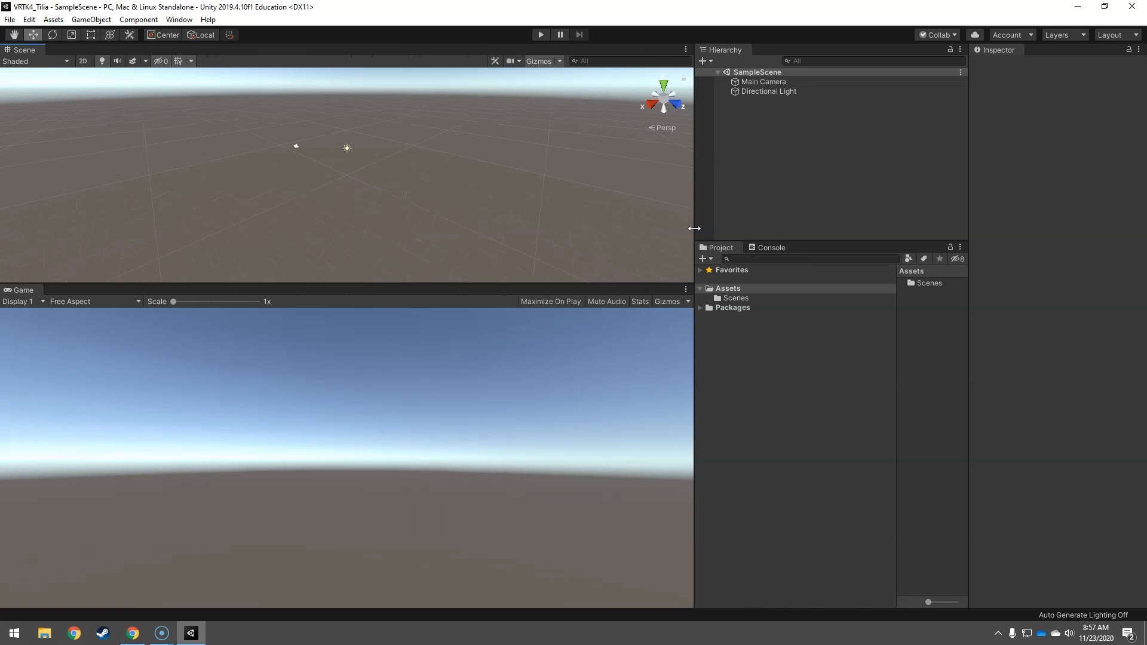
Step: Install the XR Legacy Input Helpers package, version 2.1.6, from the Unity Registry and close the Package Manager
left_click_drag(694, 229, 681, 228)
left_click(178, 19)
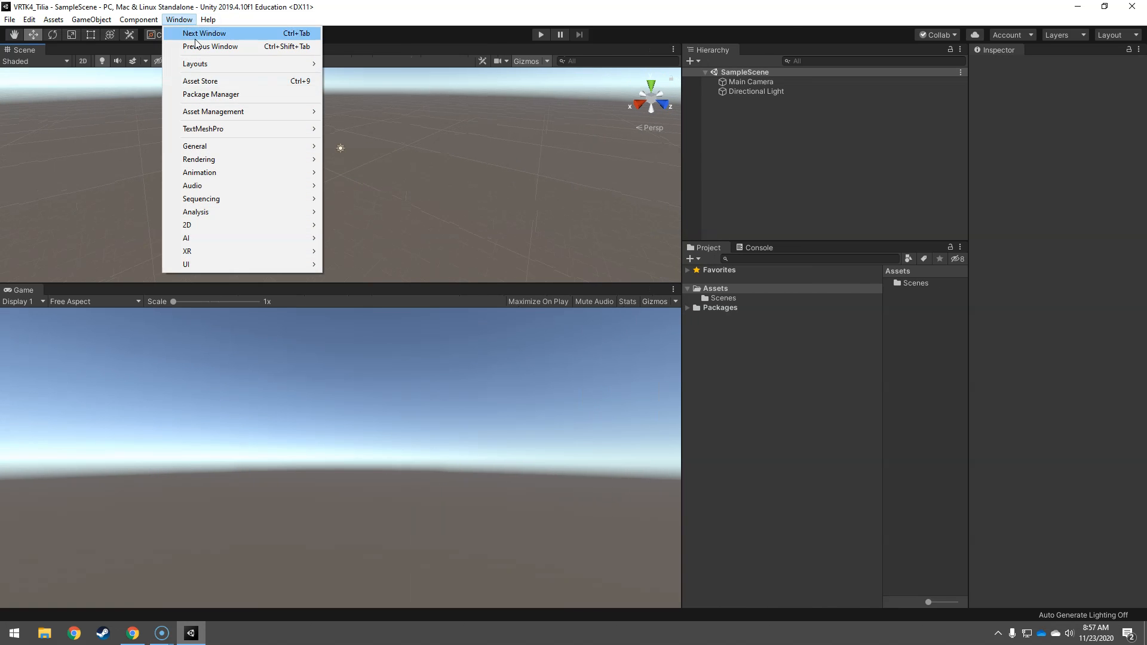
left_click(215, 92)
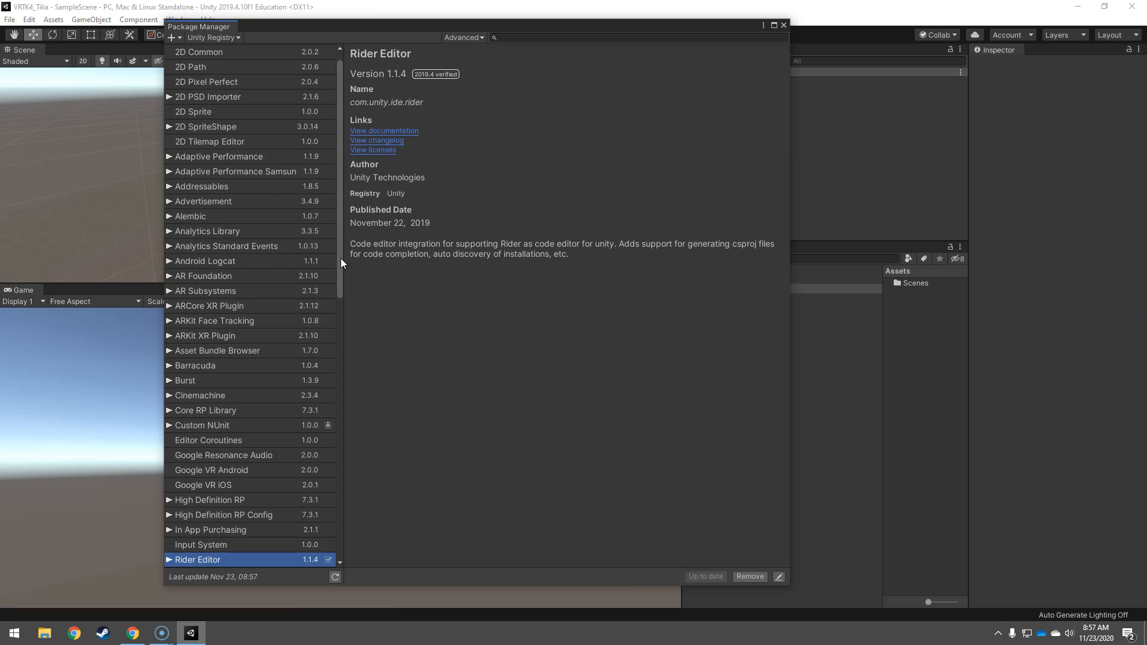
left_click_drag(340, 258, 346, 396)
left_click(209, 198)
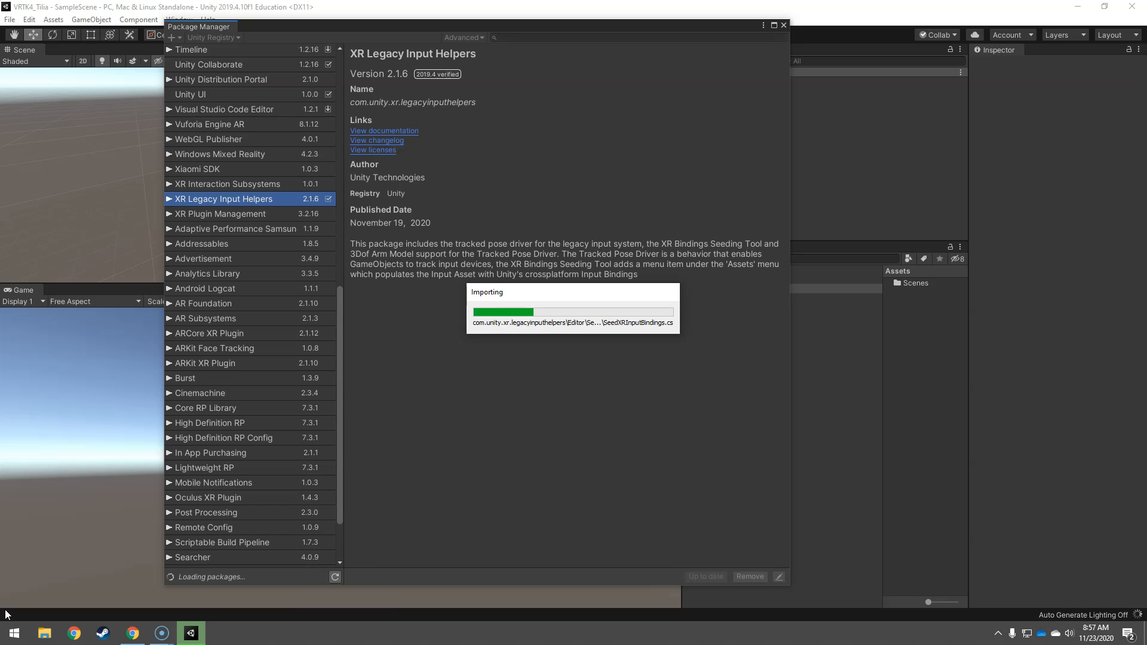
left_click(784, 25)
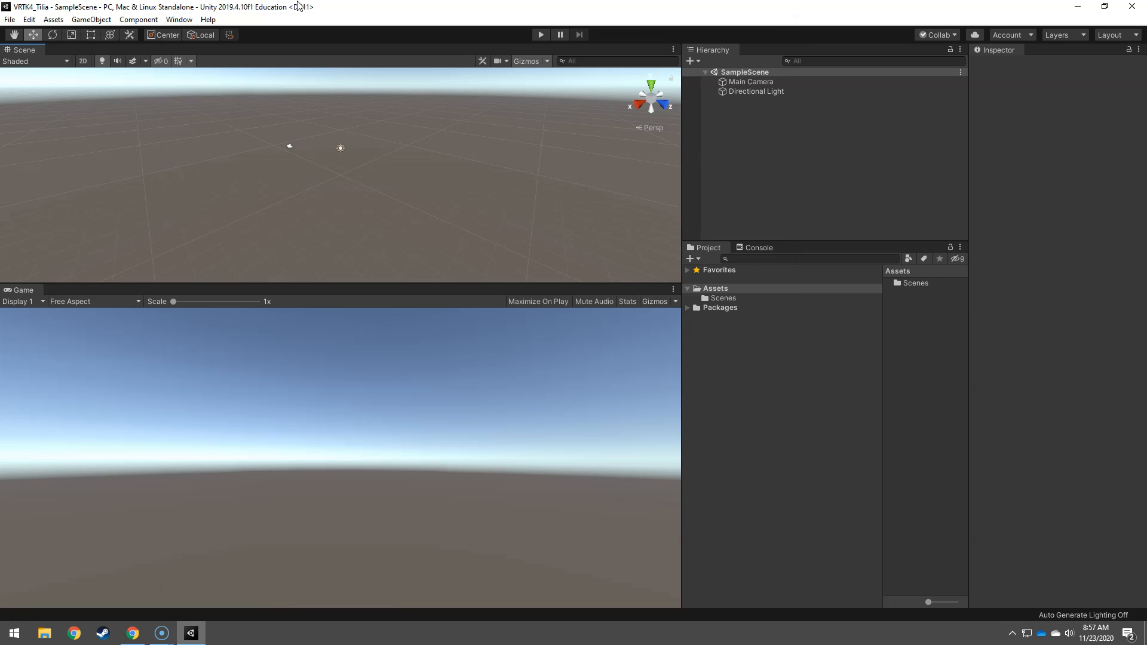
Step: Enable Virtual Reality Supported in the Player XR settings of the project and close the Project Settings
left_click(29, 19)
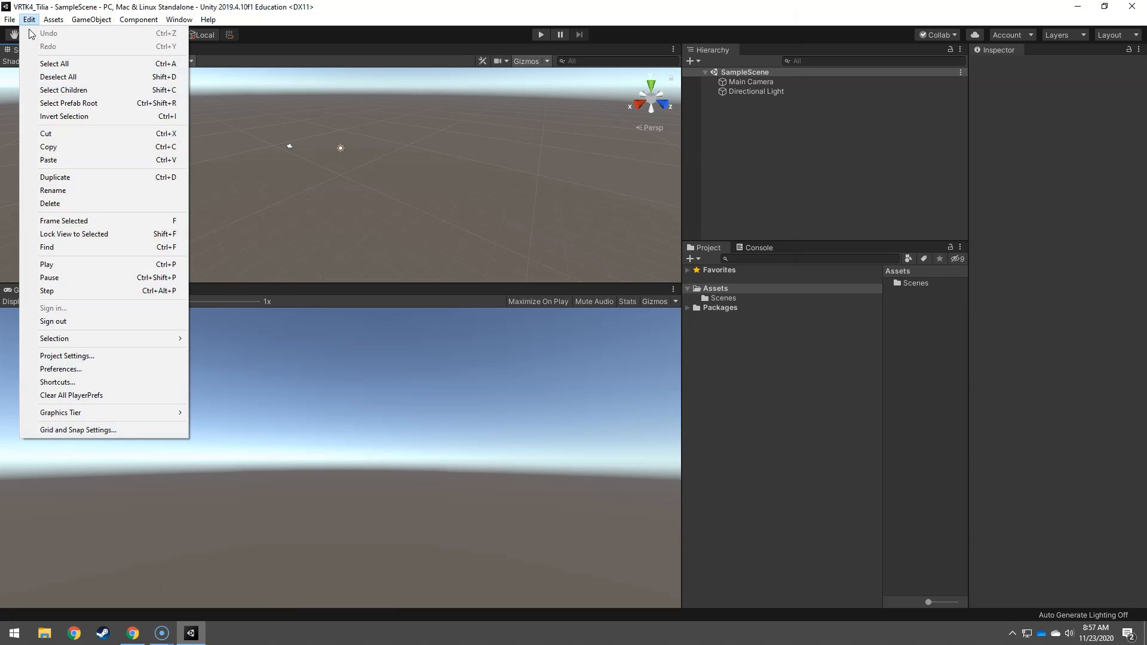
left_click(110, 356)
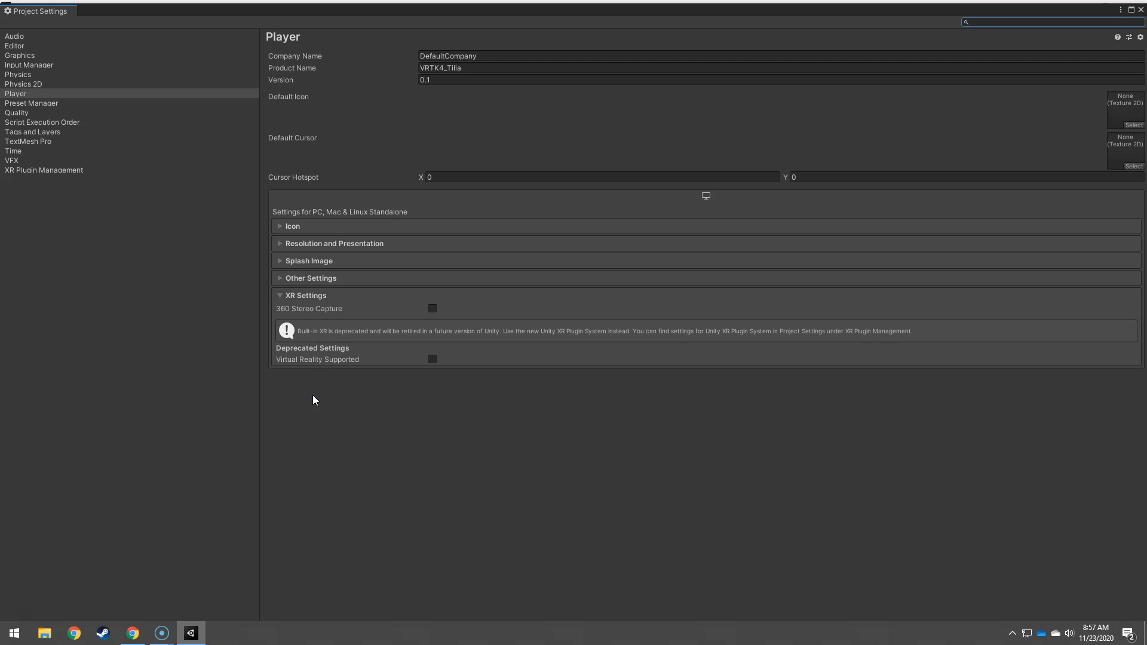
left_click(432, 359)
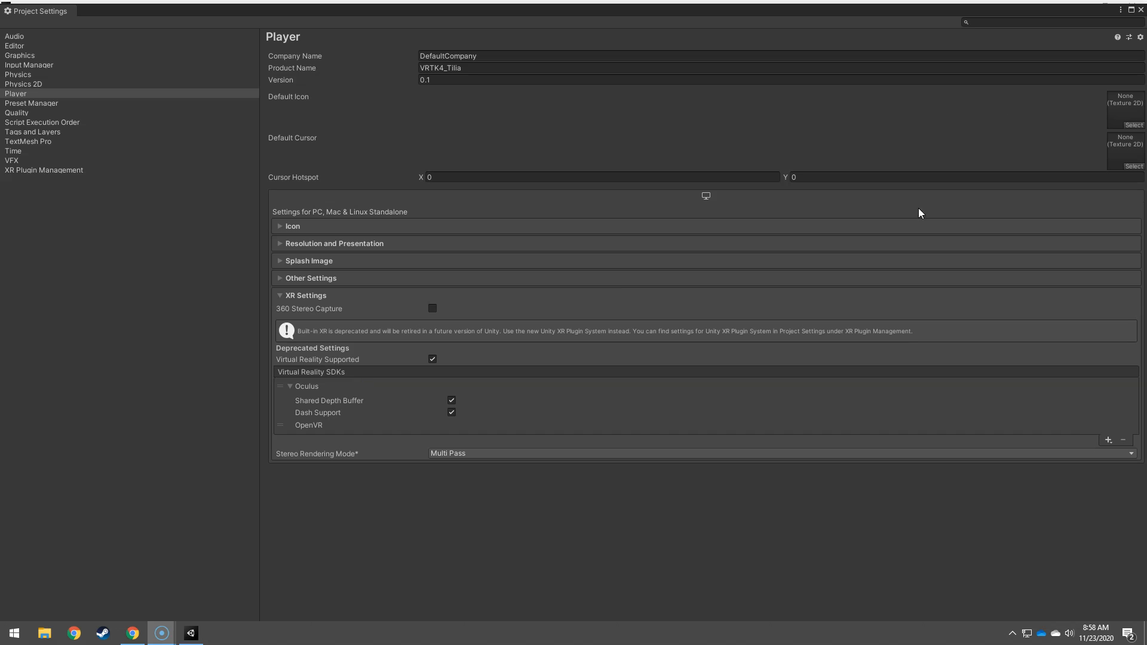
left_click(1141, 9)
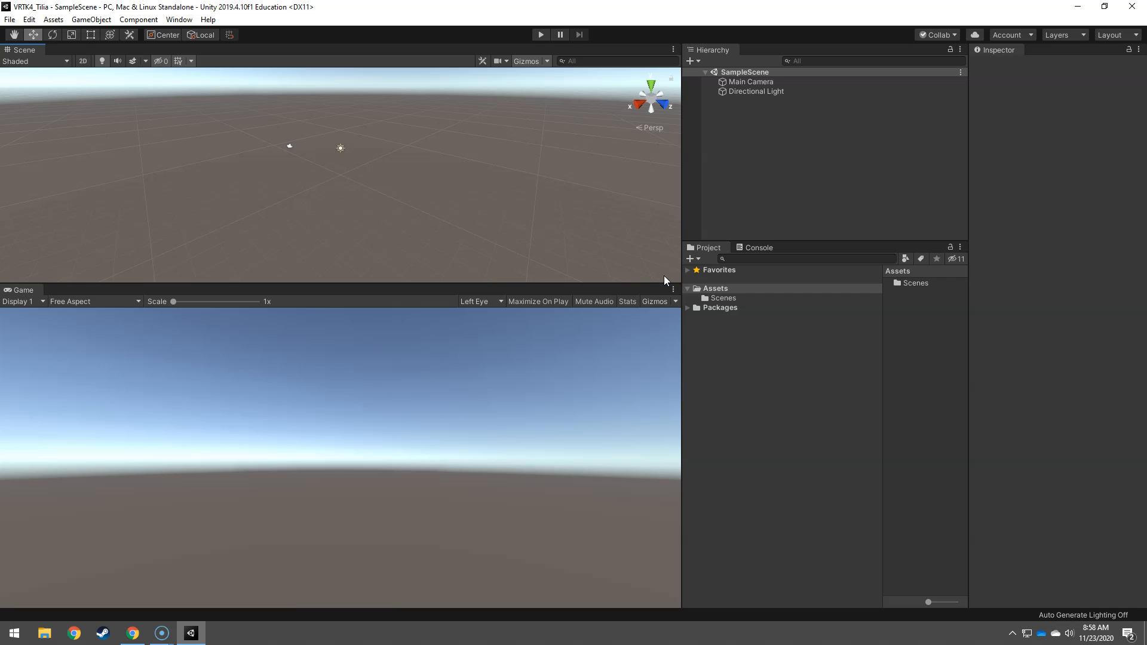
Step: Show the project in Explorer and open manifest.json from its Packages folder in Notepad
right_click(712, 288)
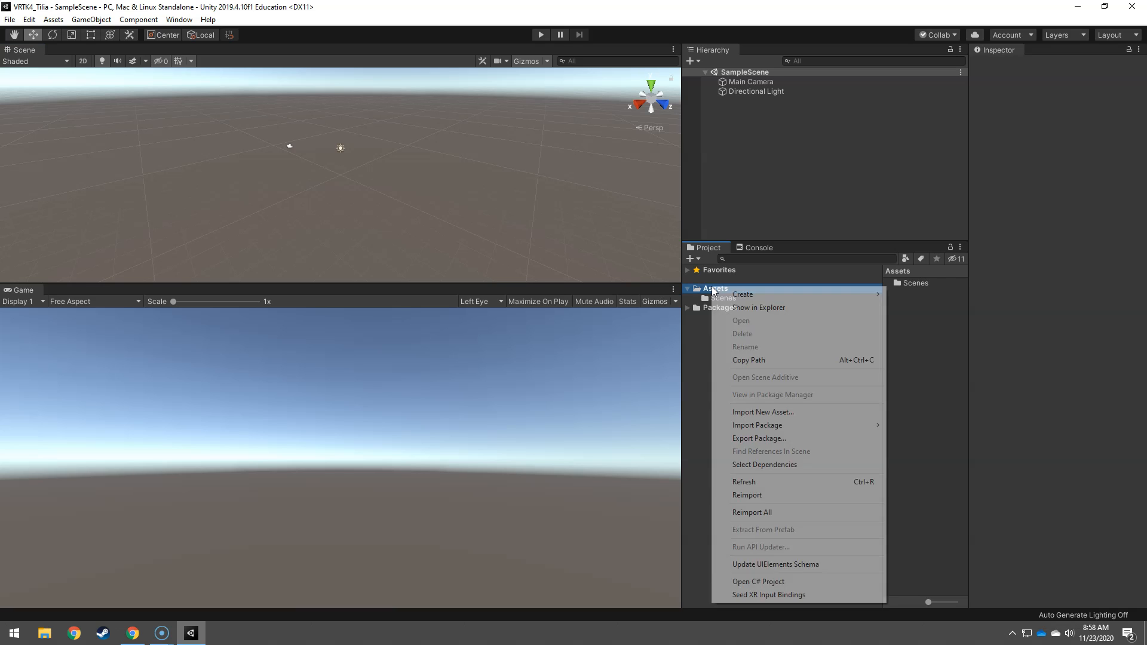
left_click(745, 307)
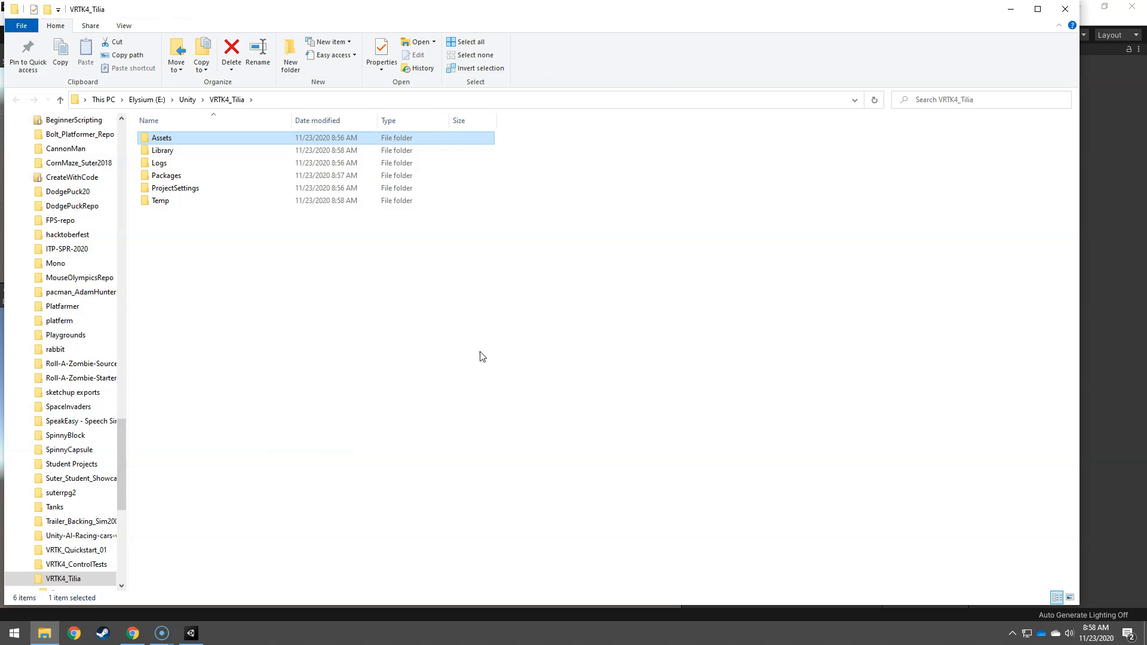
double_click(167, 176)
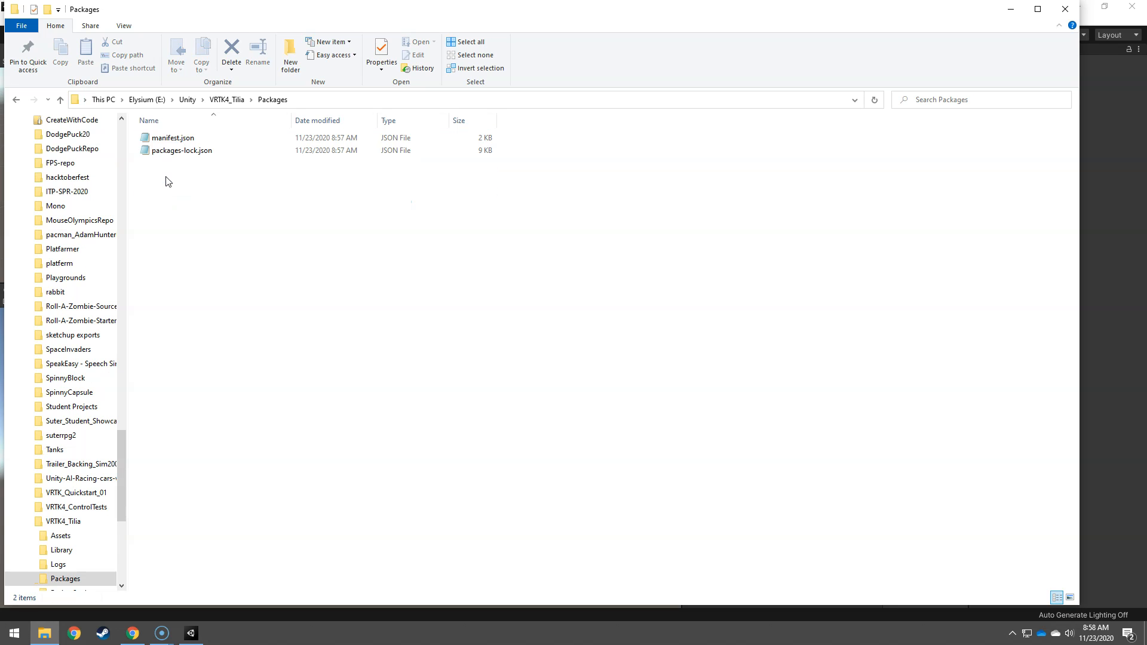
double_click(173, 138)
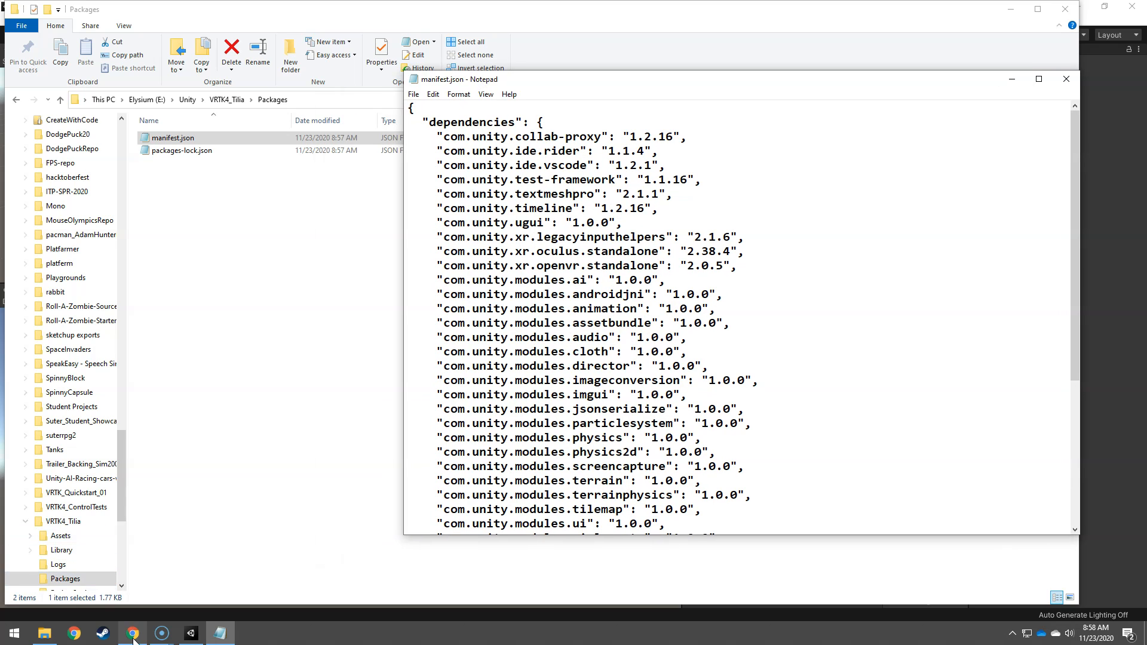
Step: Switch to Chrome, load vrtk.io, and open its Tilia packages page
left_click(78, 636)
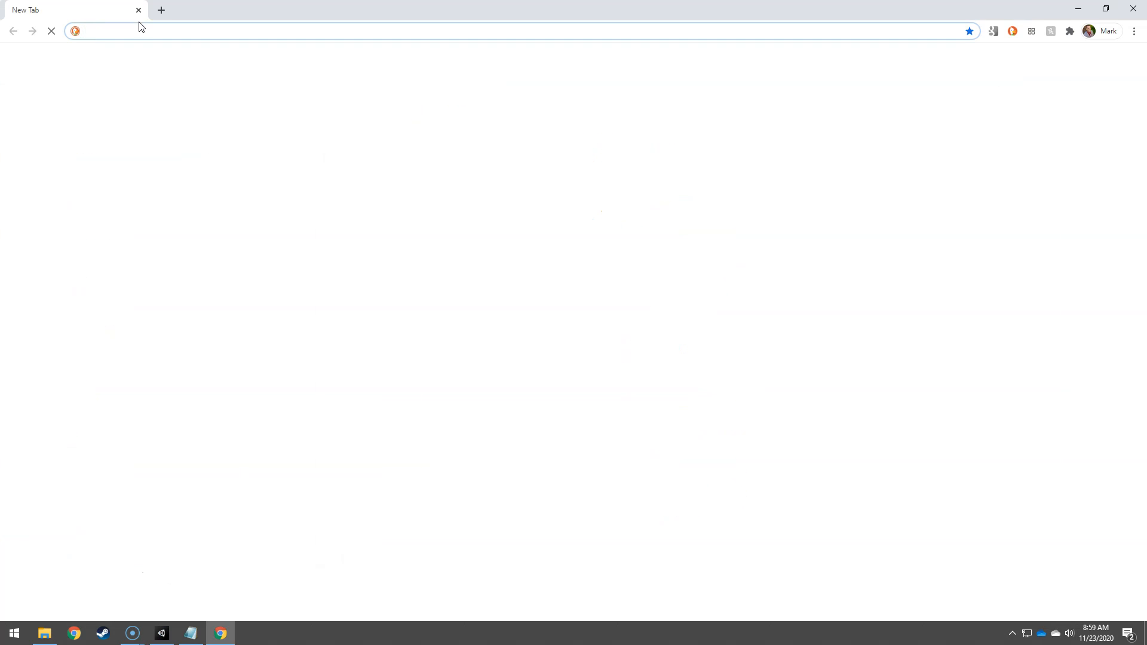
type("vrtk")
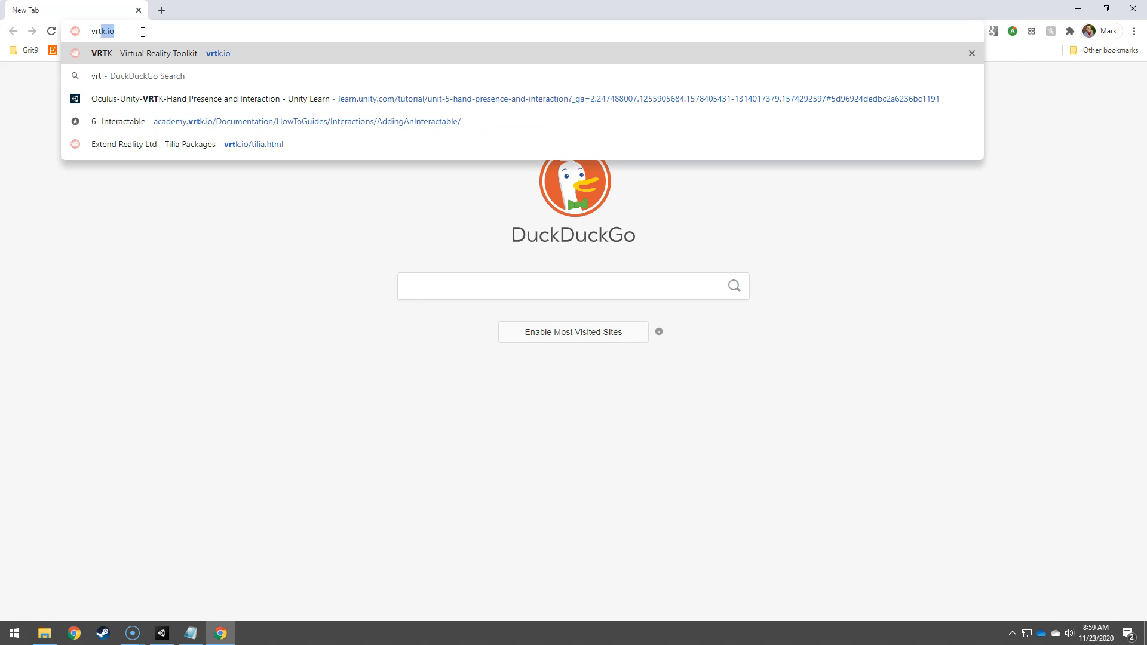
key("Return")
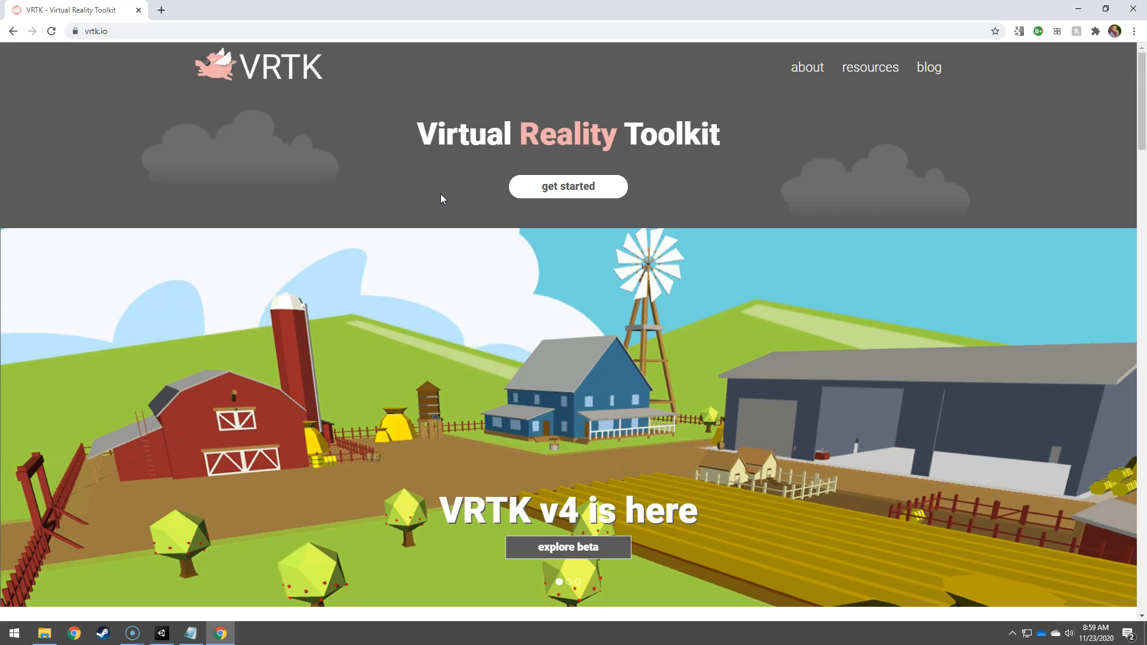
scroll(449, 282, "down", 20)
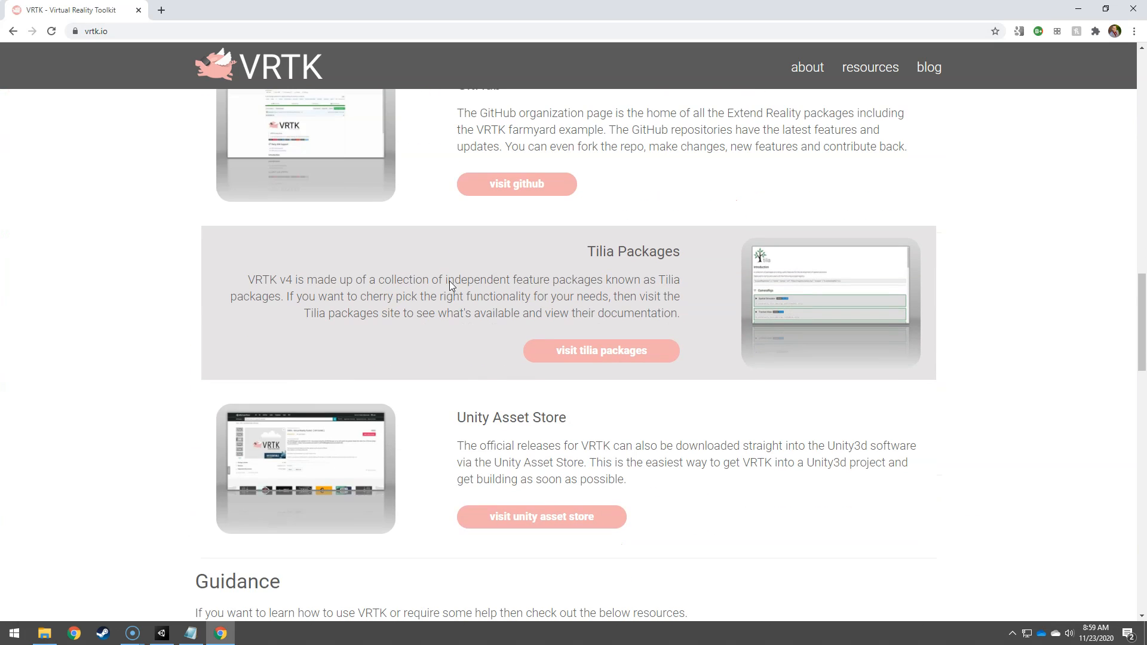
left_click(635, 351)
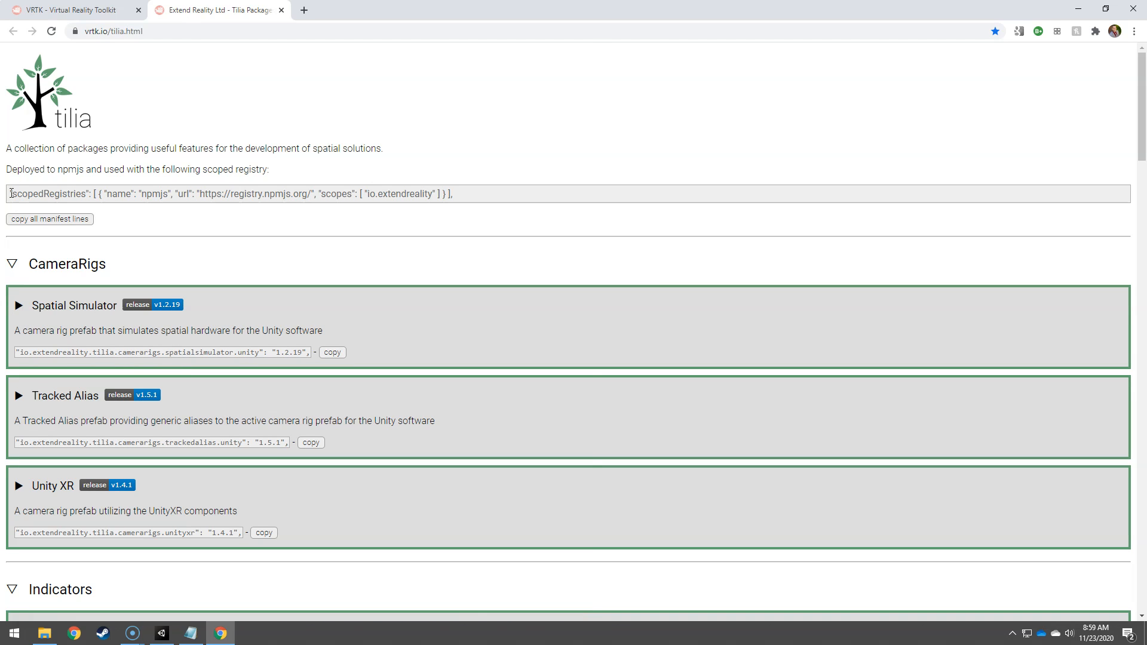
Step: Copy the scopedRegistries line from the Tilia page into manifest.json on a new line right after the first opening brace
left_click_drag(10, 192, 462, 195)
key("ctrl+c")
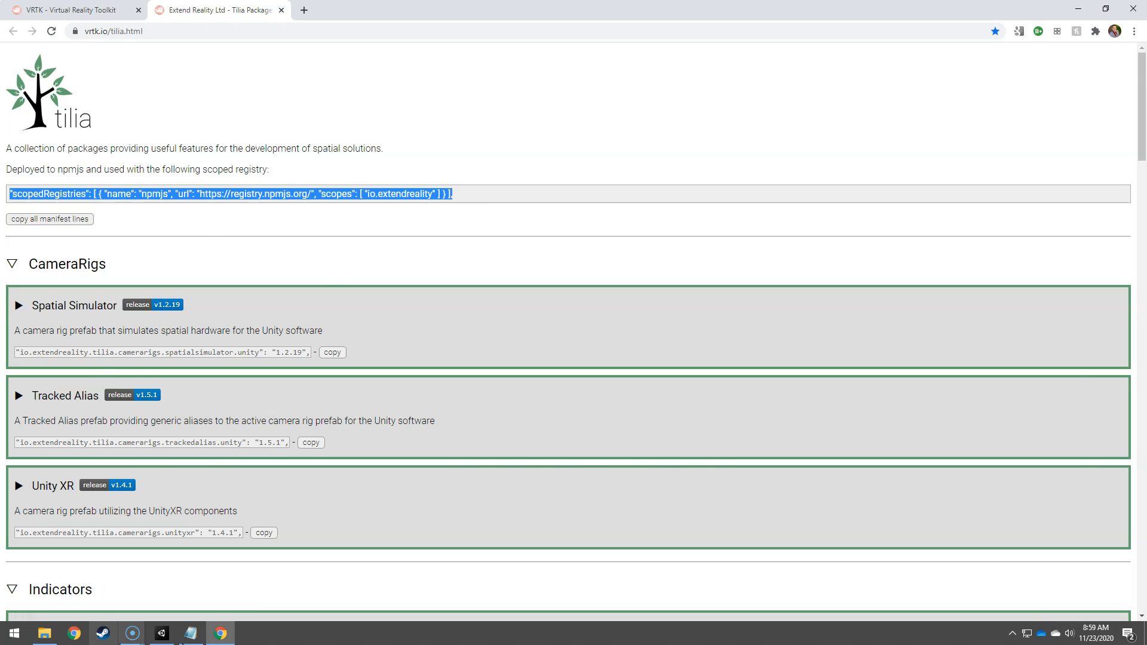
left_click(190, 633)
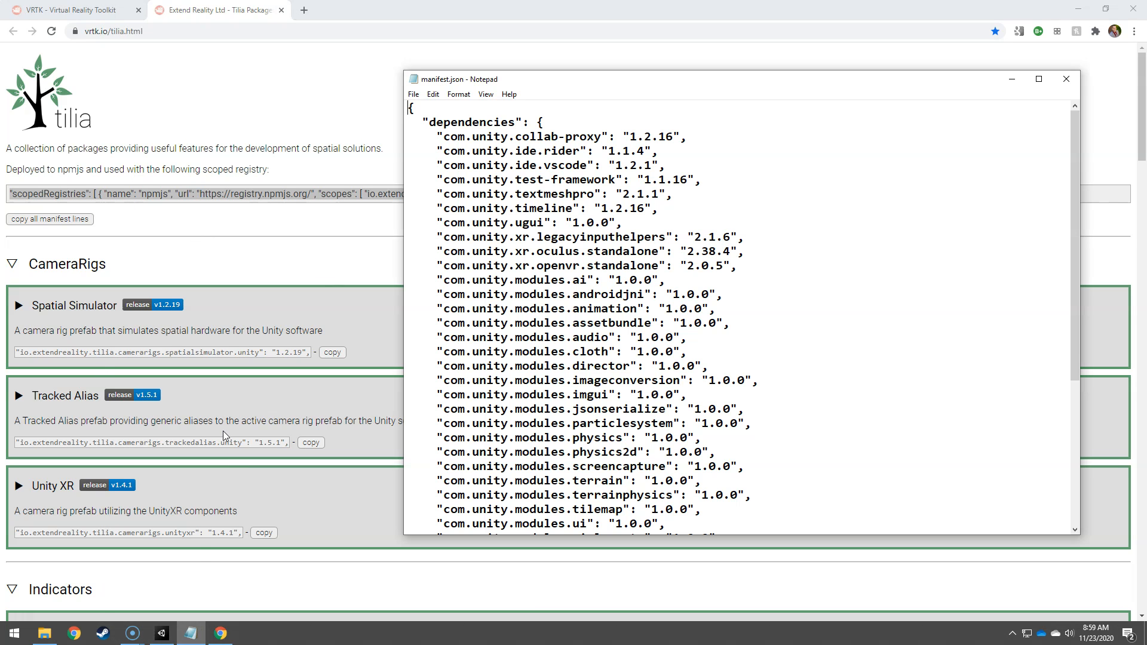
left_click(425, 109)
key("Return")
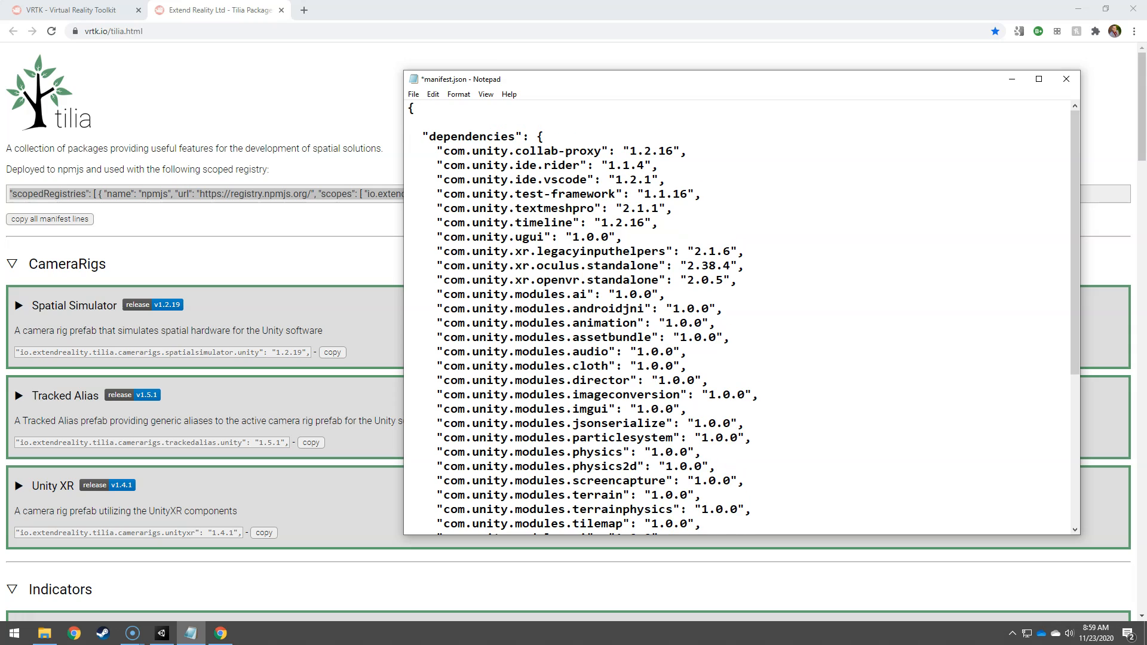
key("ctrl+v")
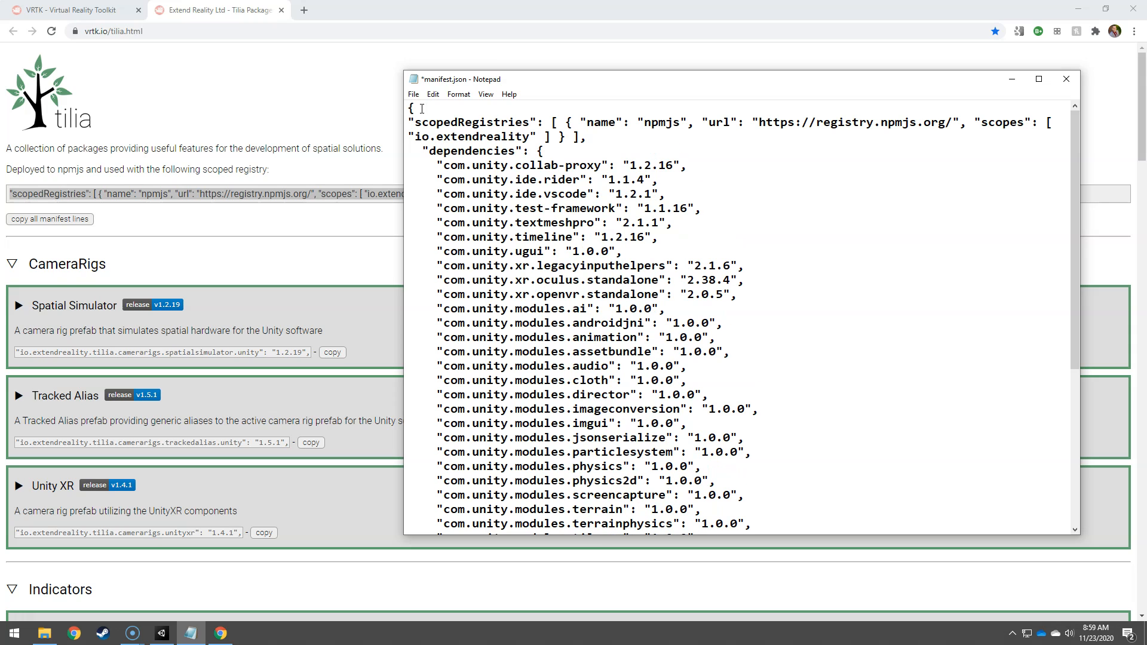
Step: Copy the Spatial Simulator 1.2.19 line from the Tilia page and insert it as the first entry of the manifest's dependencies
left_click(284, 237)
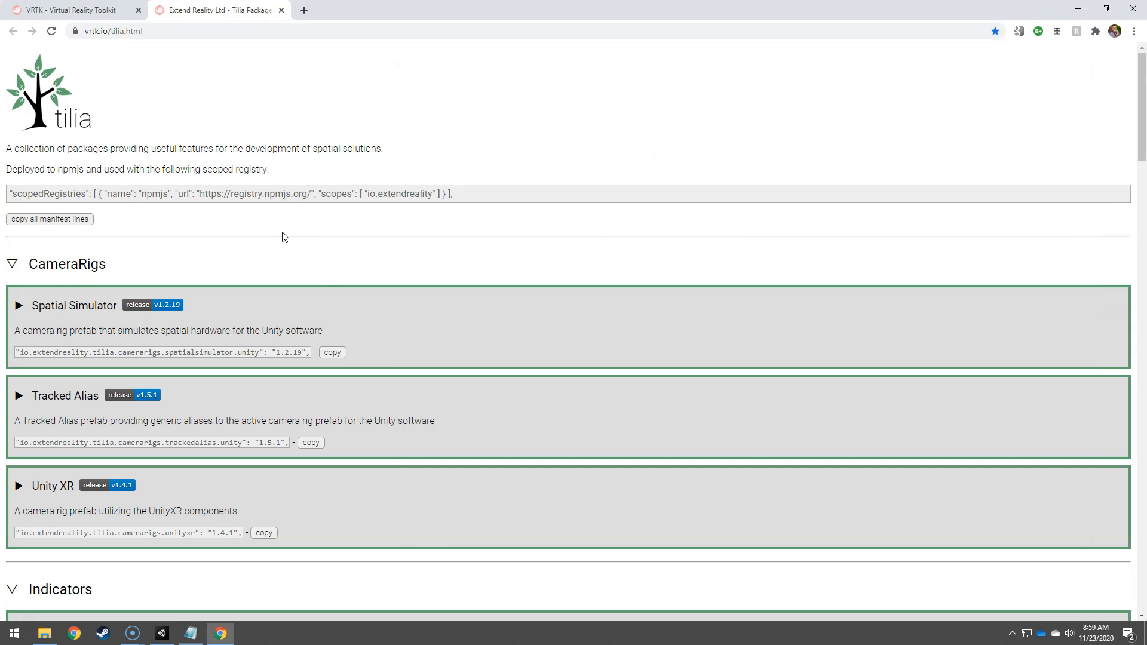
scroll(293, 279, "down", 4)
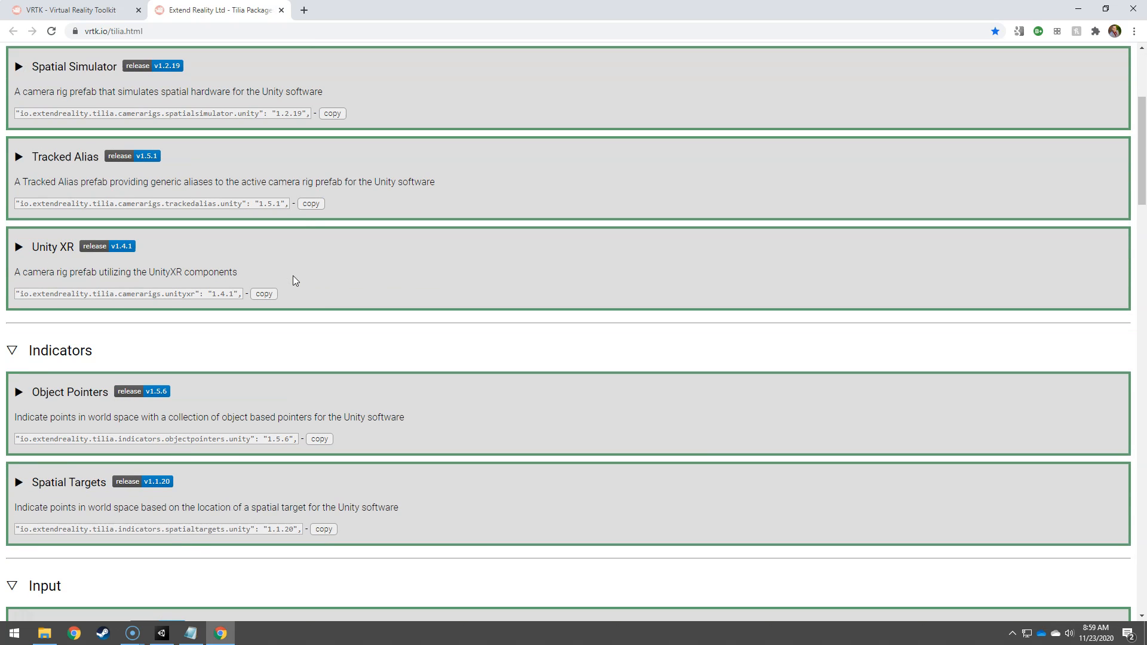
left_click(335, 117)
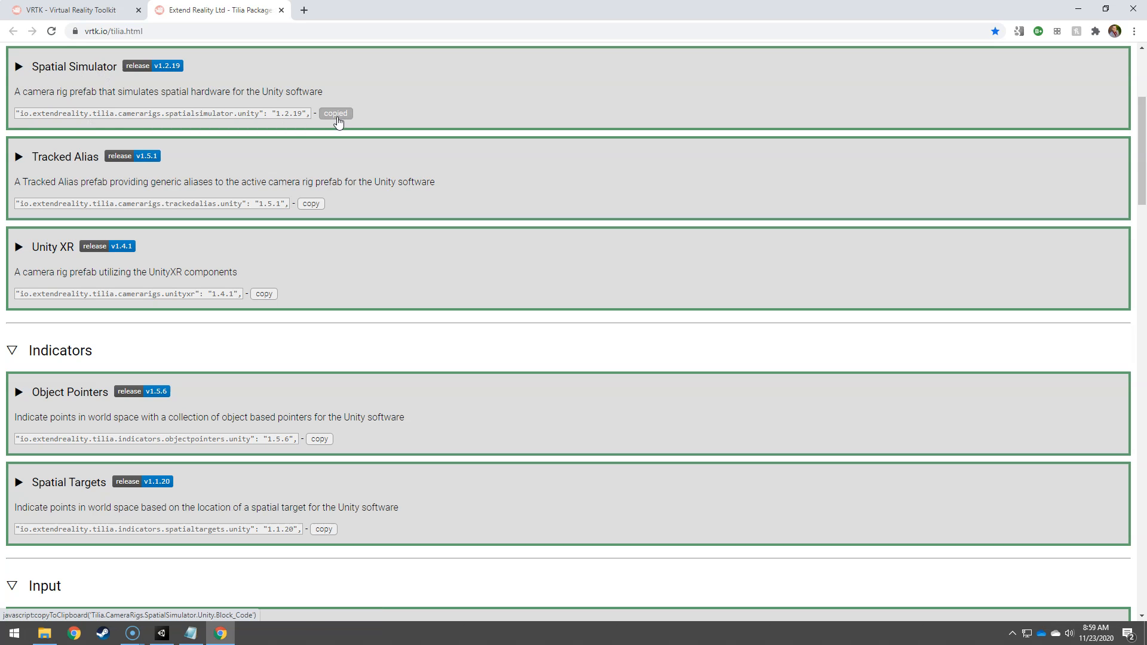
left_click(191, 633)
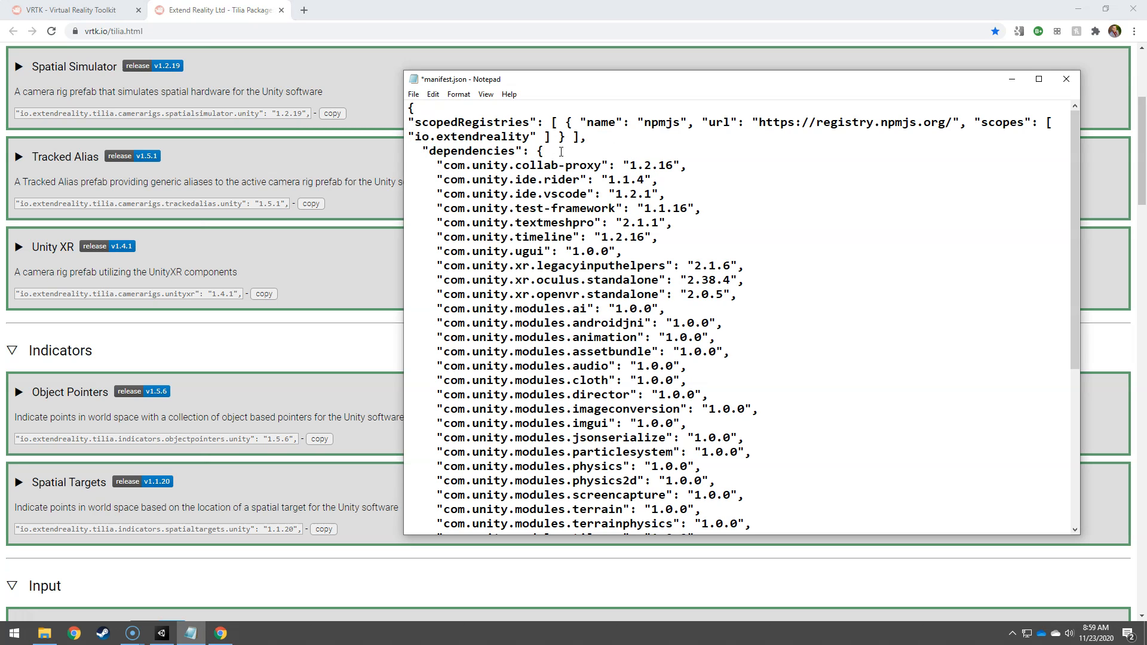
key("Return")
key("ctrl+v")
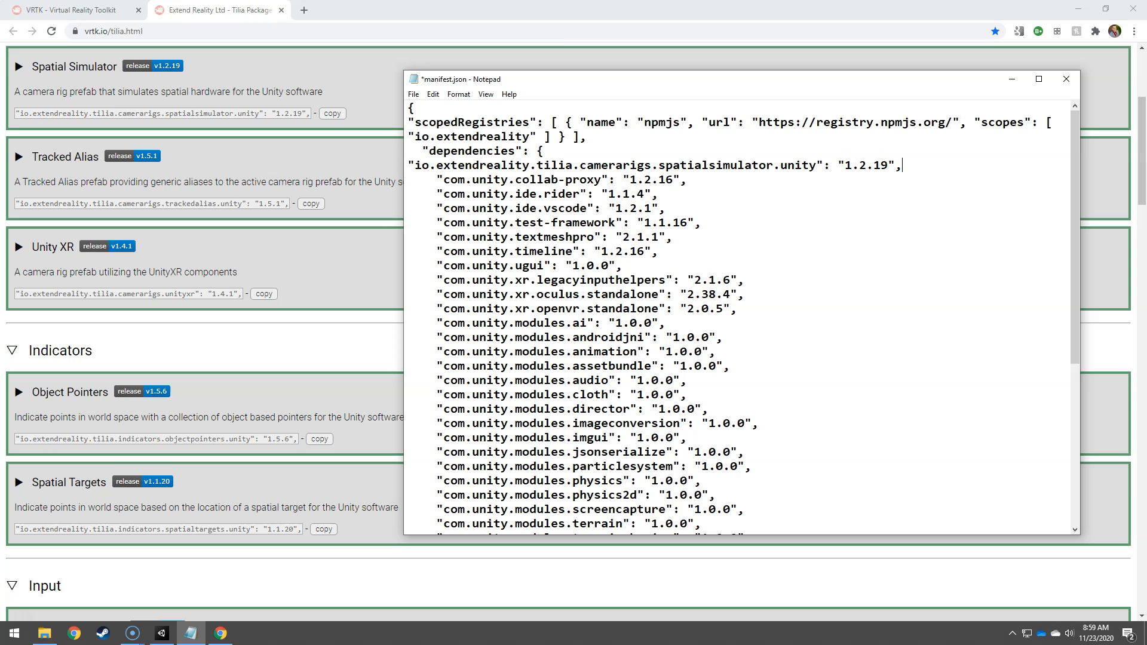
Step: Copy the Unity XR 1.4.1 camera rig line and add it below the Spatial Simulator entry in the manifest
key("Return")
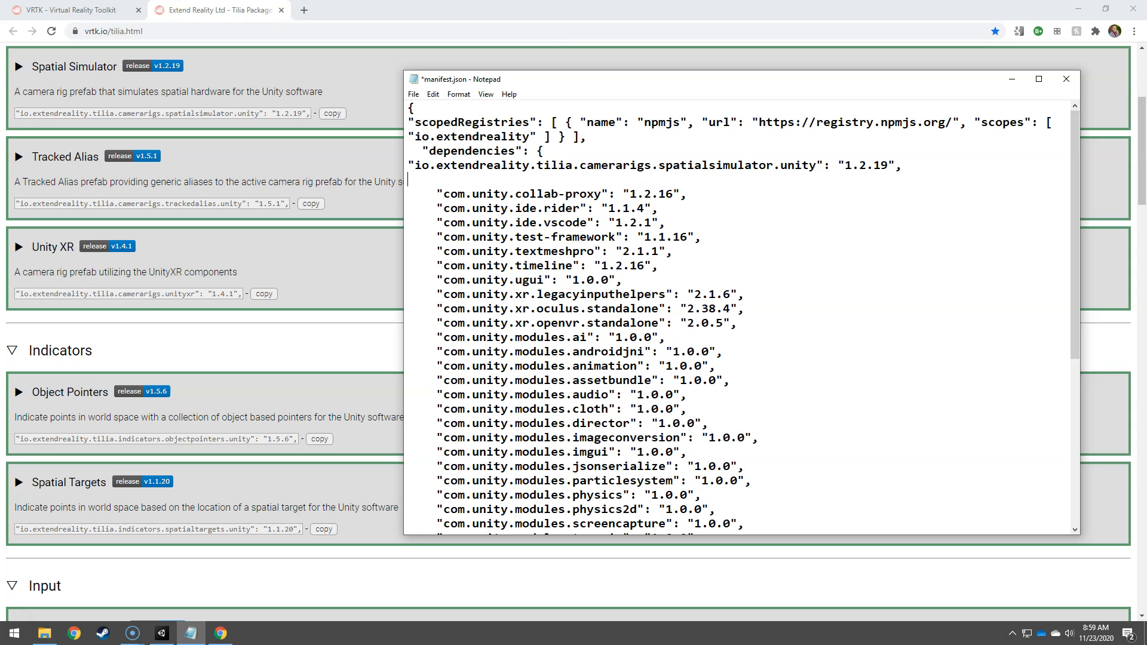
left_click(264, 295)
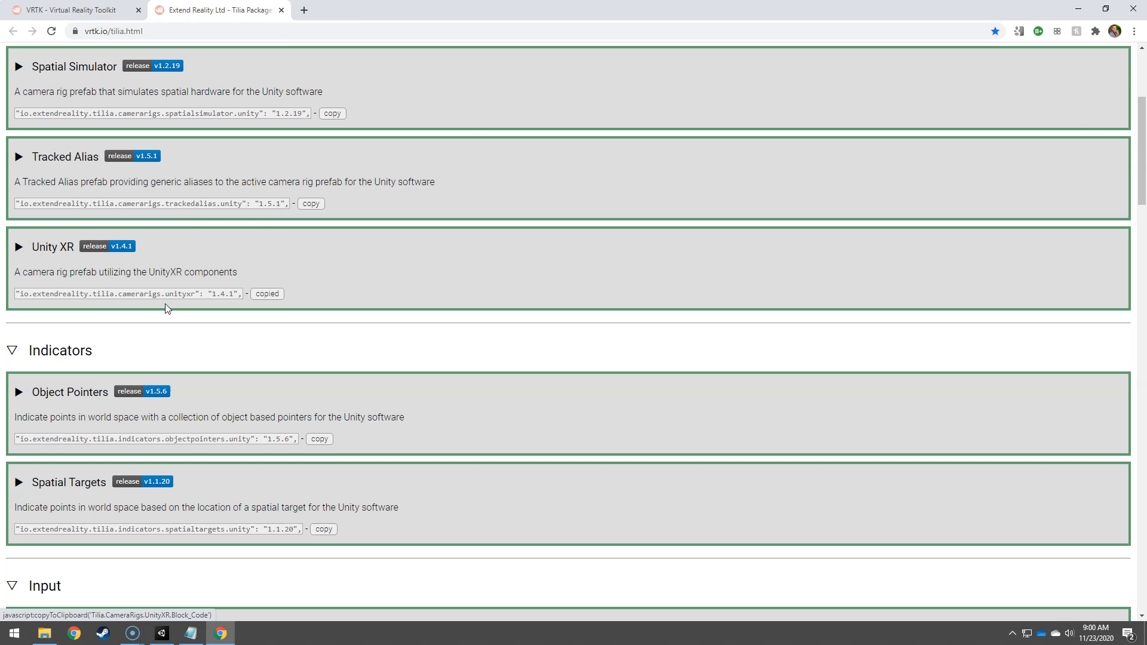
left_click(190, 633)
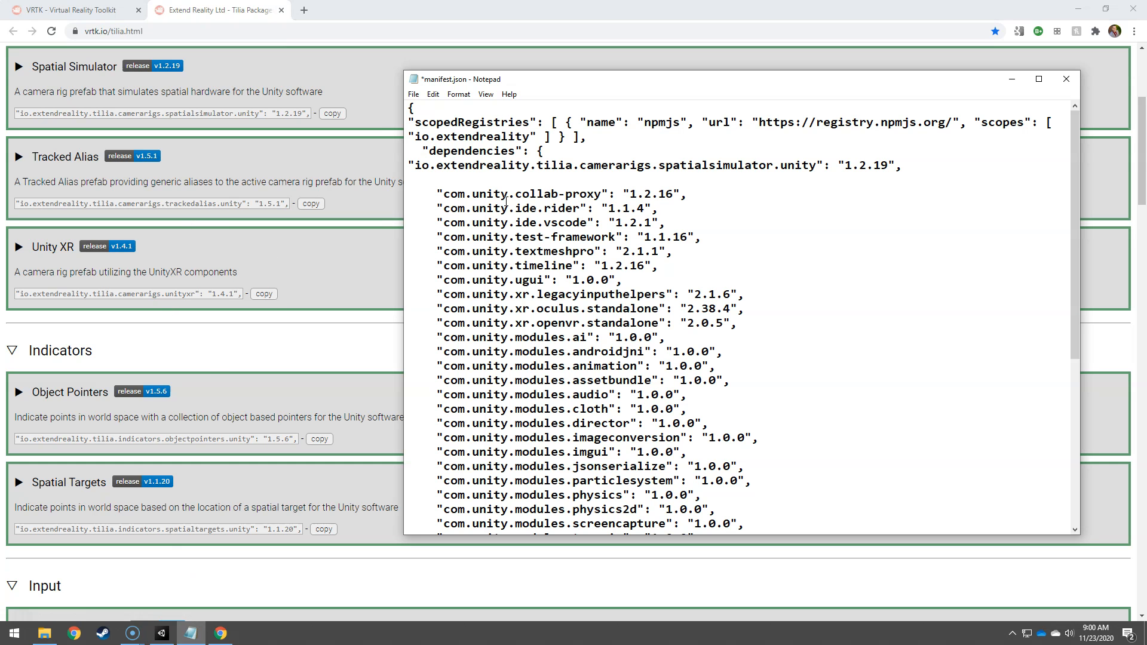
key("ctrl+v")
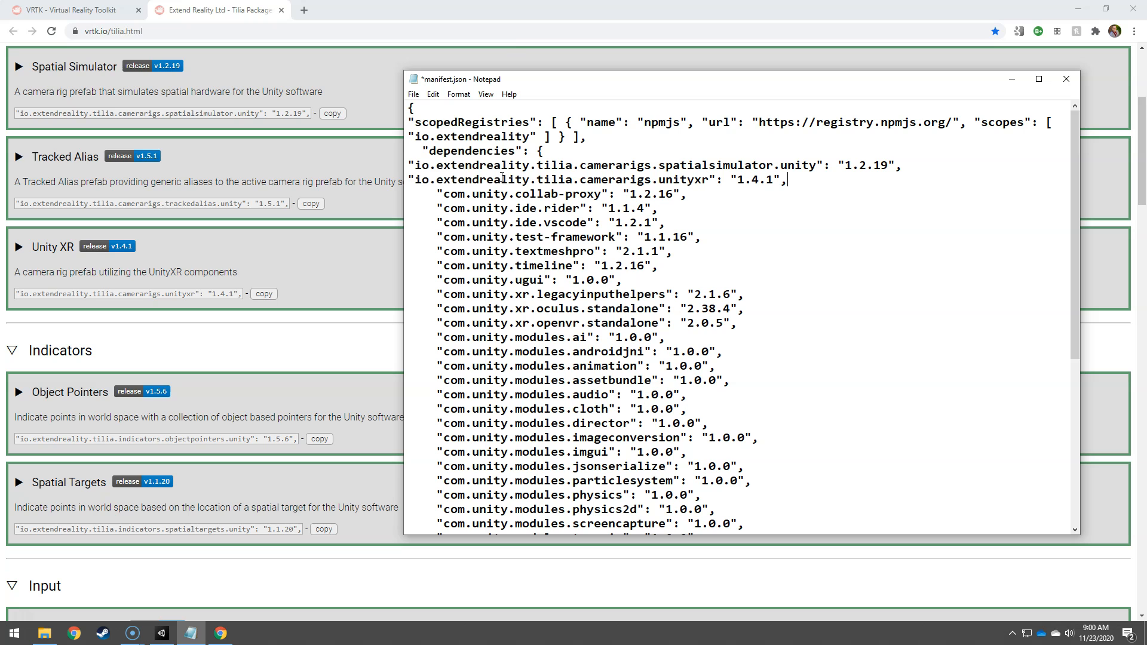
Step: Arrange the manifest.json window and the Tilia packages page side by side
key("super+Right")
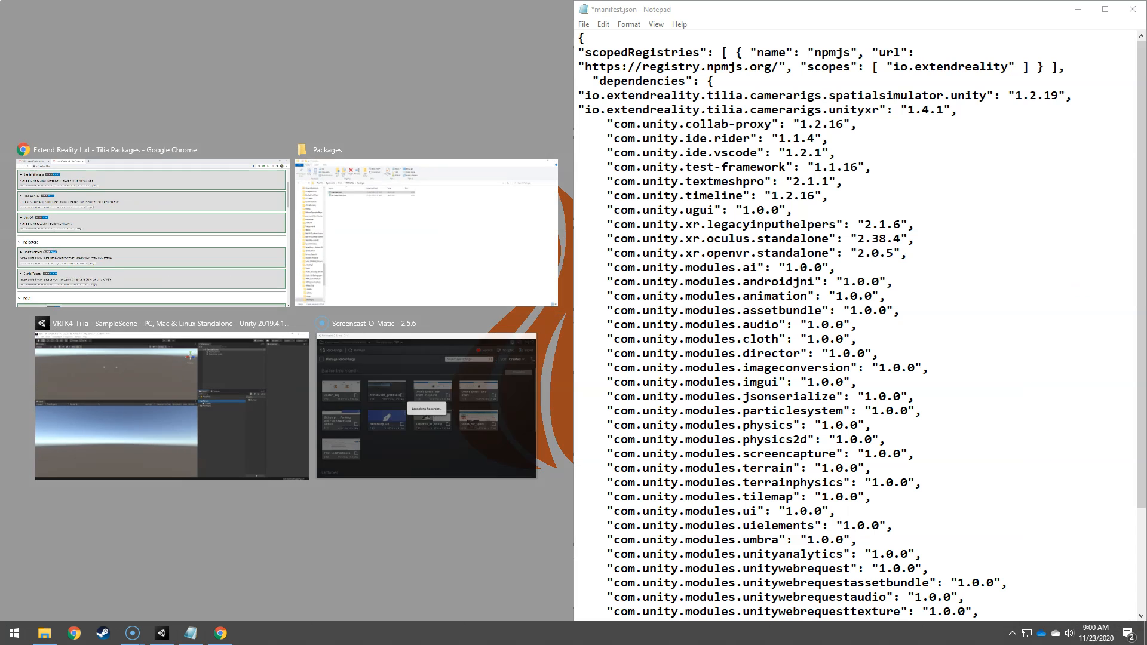
left_click(247, 213)
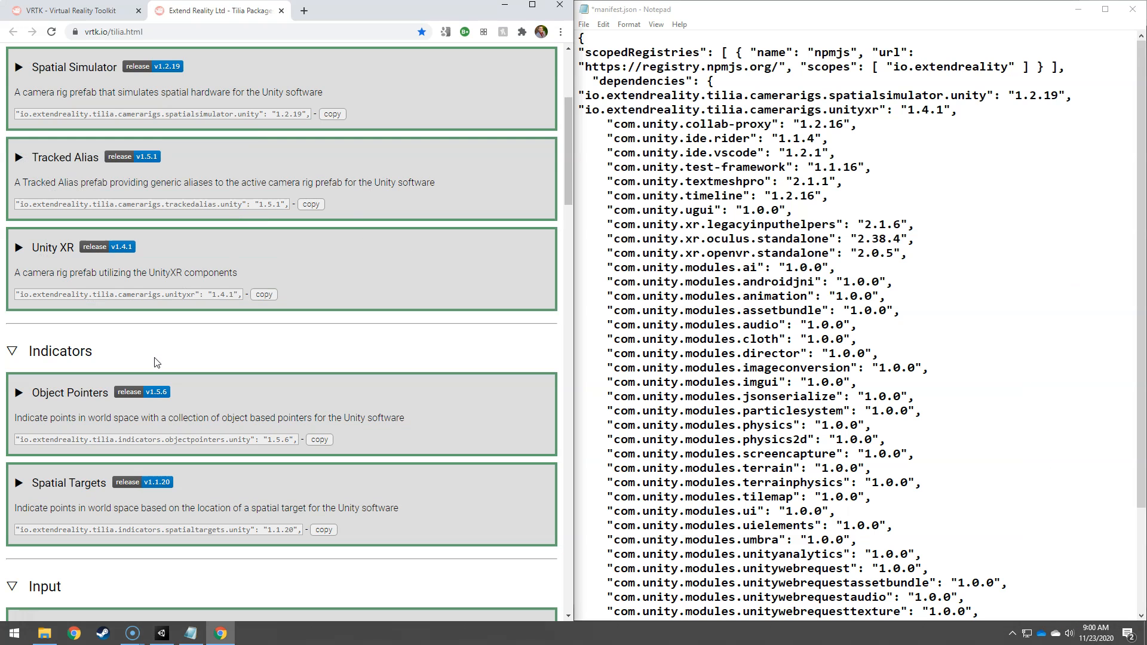
Step: Copy the Unity Input Manager 1.3.10 line from the Tilia page and add it below the Unity XR entry in manifest.json
scroll(156, 362, "down", 6)
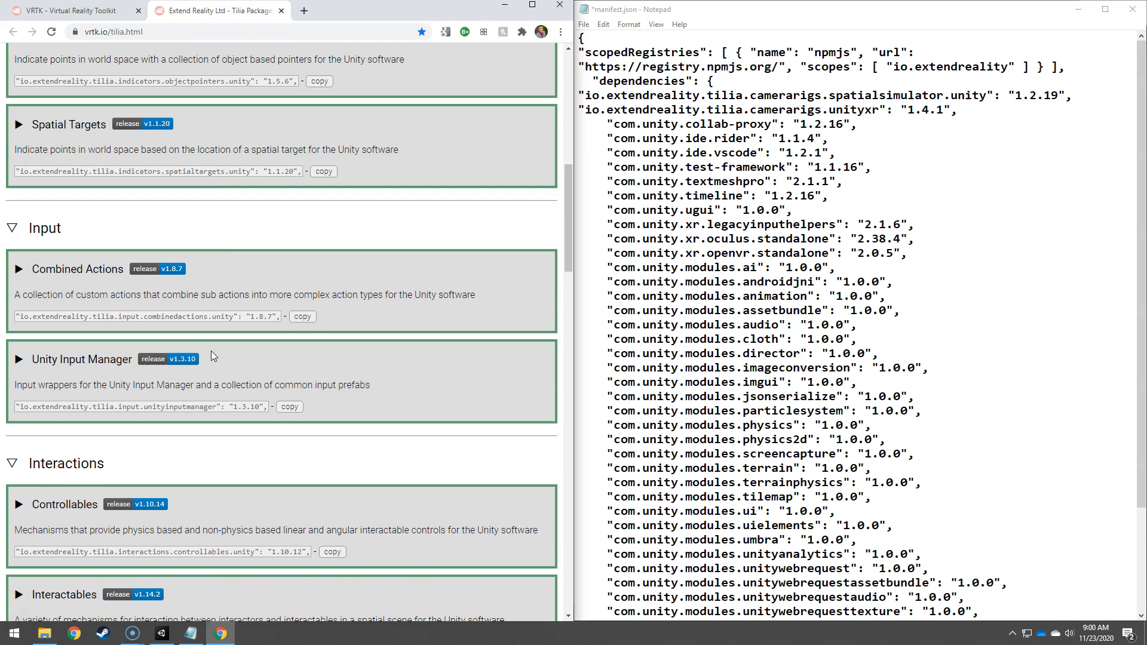
scroll(108, 281, "down", 2)
left_click(288, 292)
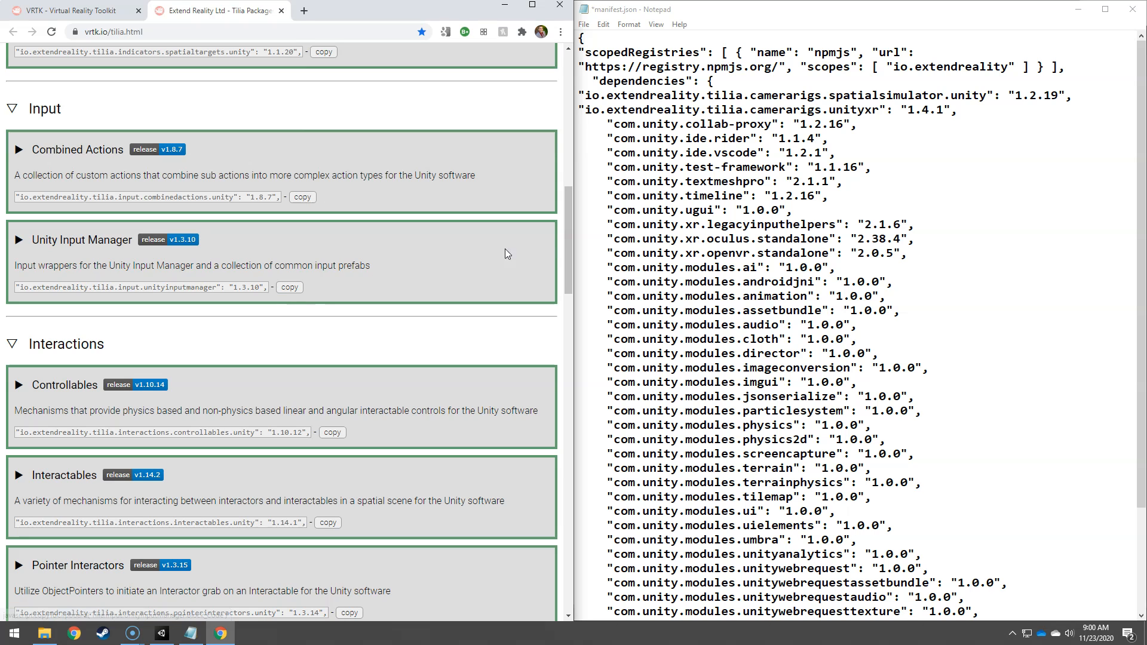
left_click(289, 291)
left_click(973, 112)
key("Return")
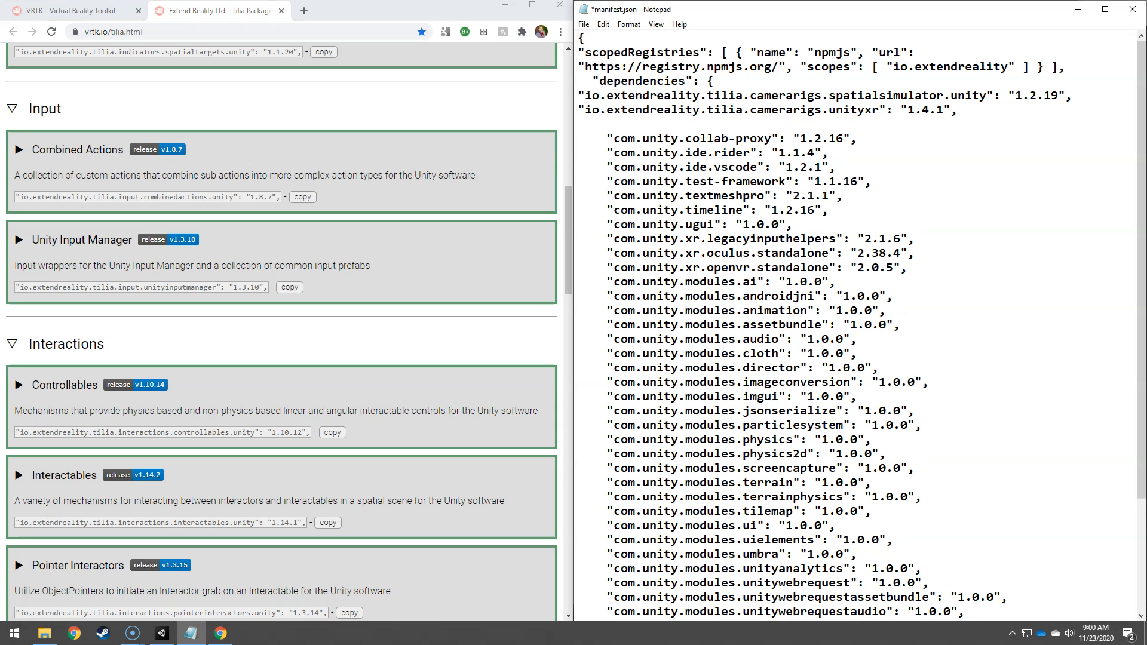
key("ctrl+v")
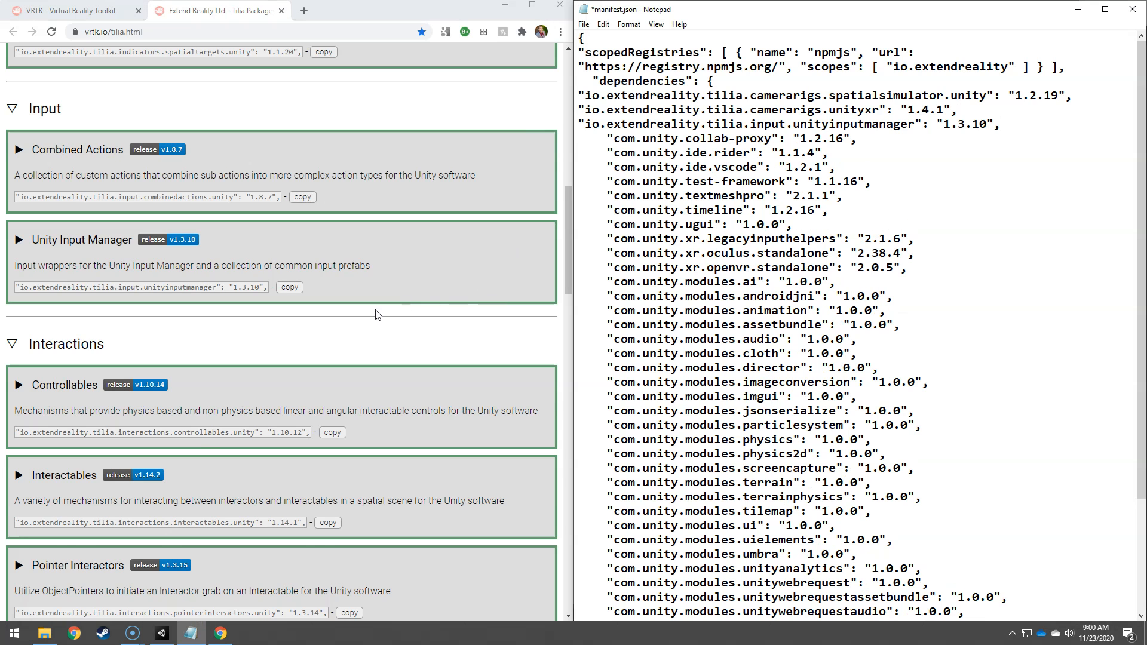
Step: Copy the Interactables 1.14.1 line from the Tilia page and add it below the Unity Input Manager entry in the manifest
scroll(357, 311, "down", 4)
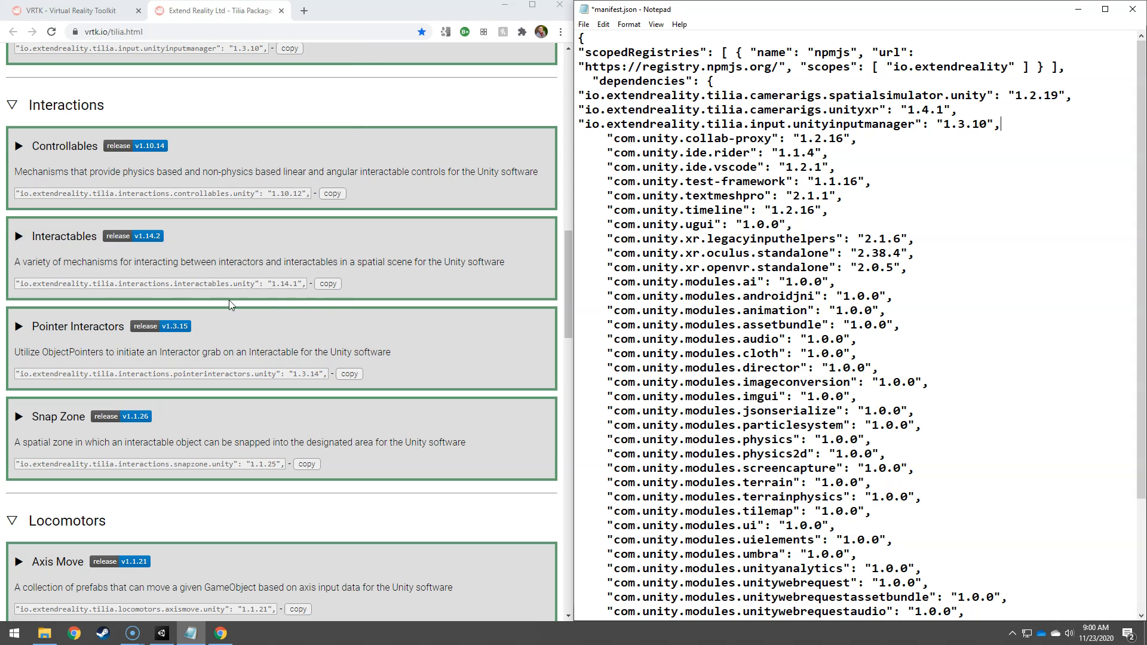
left_click(327, 285)
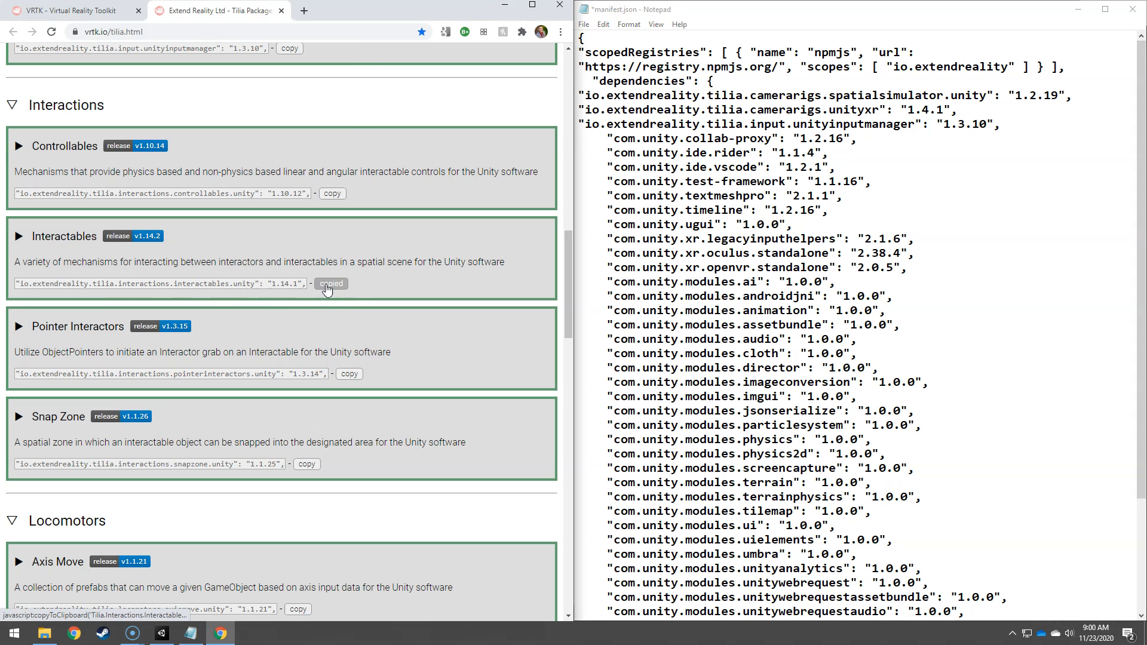
left_click(1021, 126)
key("Return")
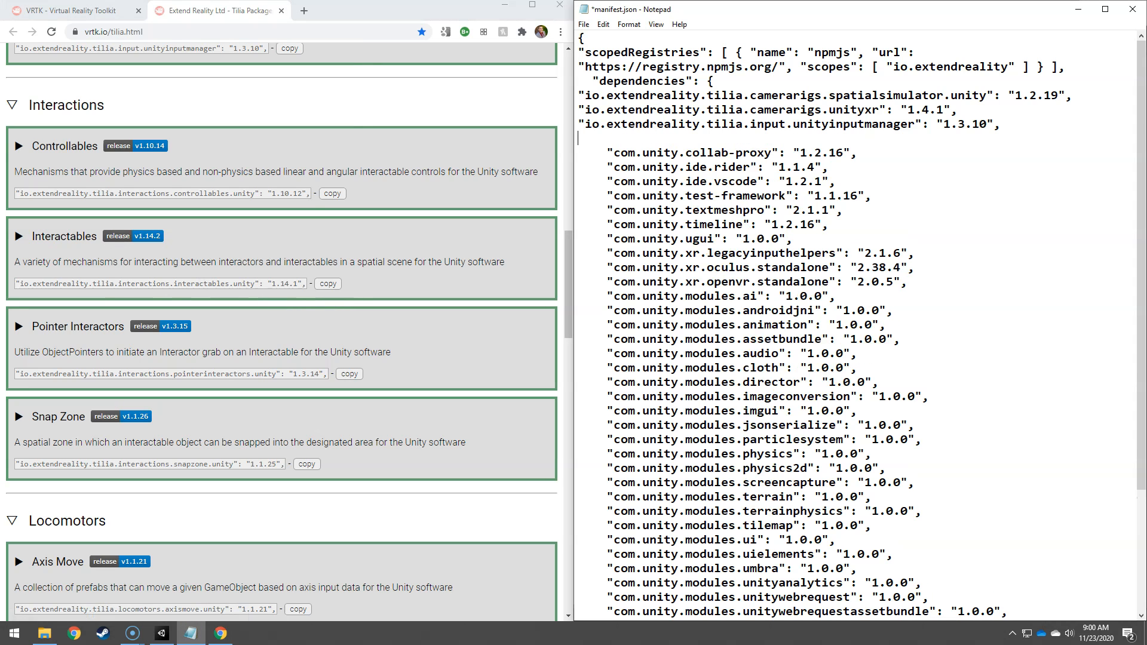
key("ctrl+v")
Step: Add the Snap Zone 1.1.25 line from the Tilia page on a new line below the Interactables entry
key("Return")
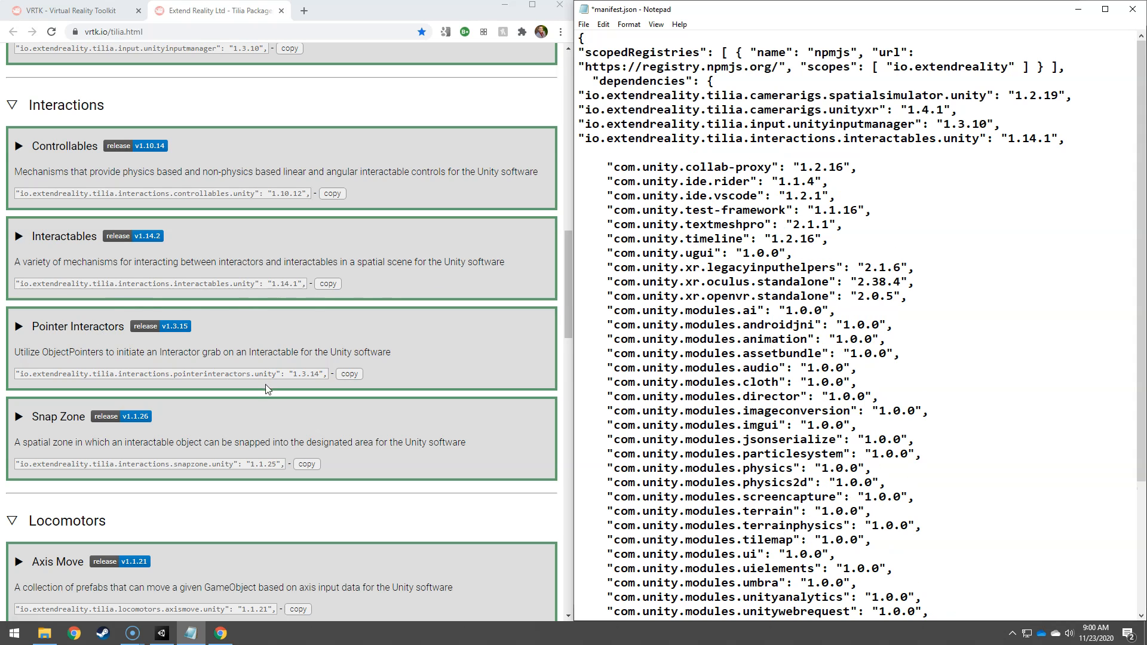
left_click(303, 465)
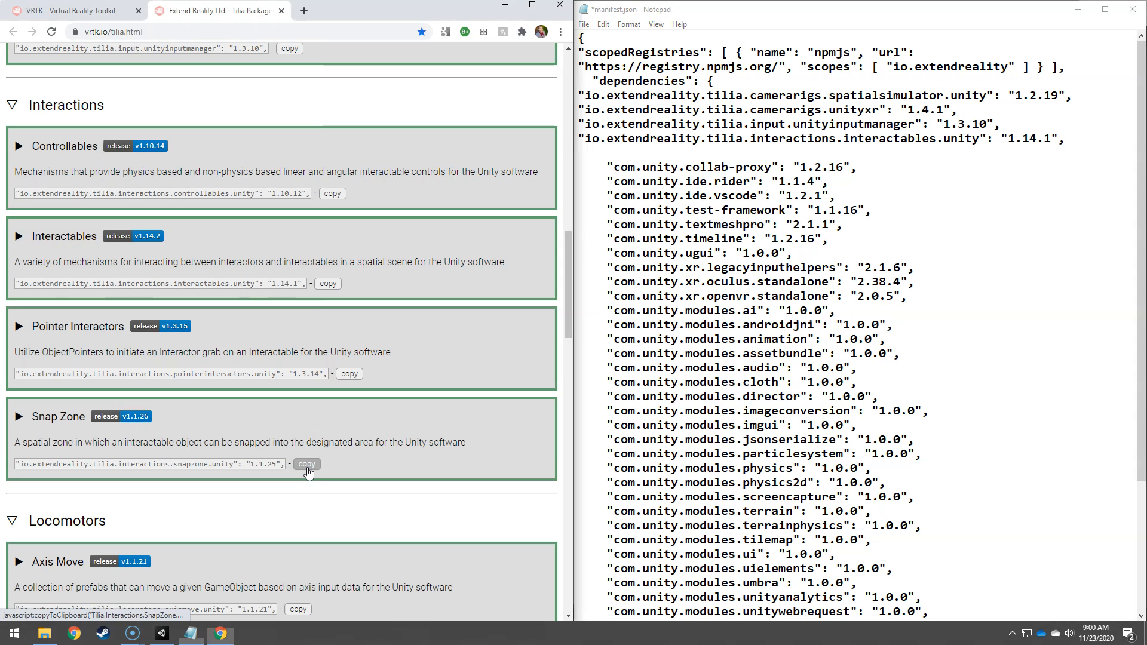
left_click(983, 158)
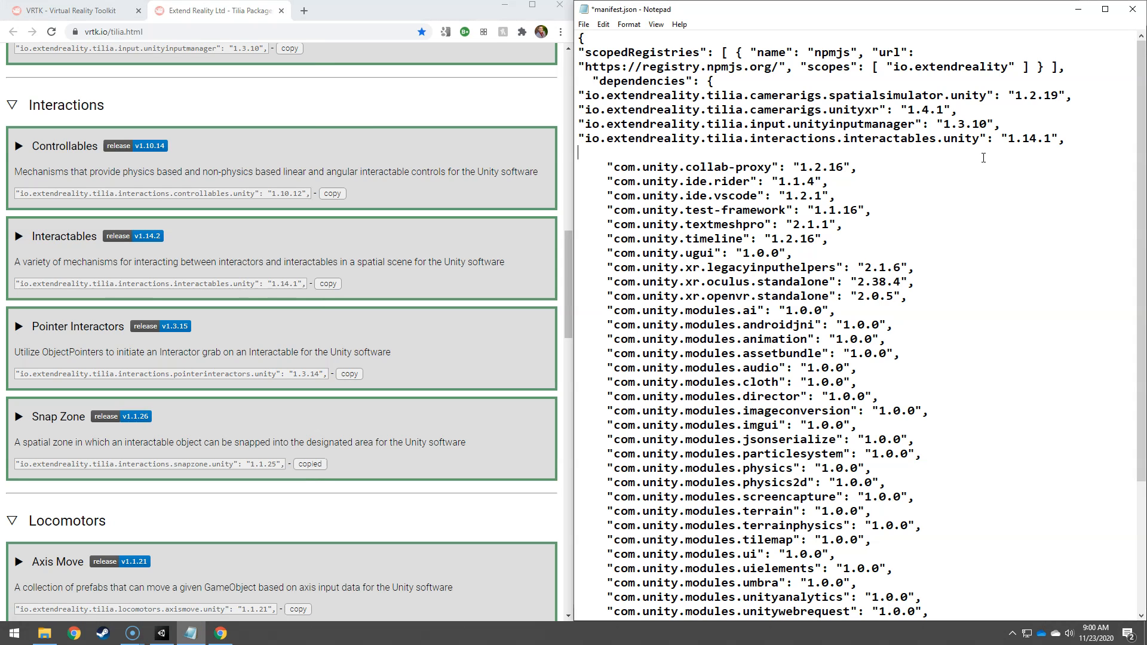
key("ctrl+v")
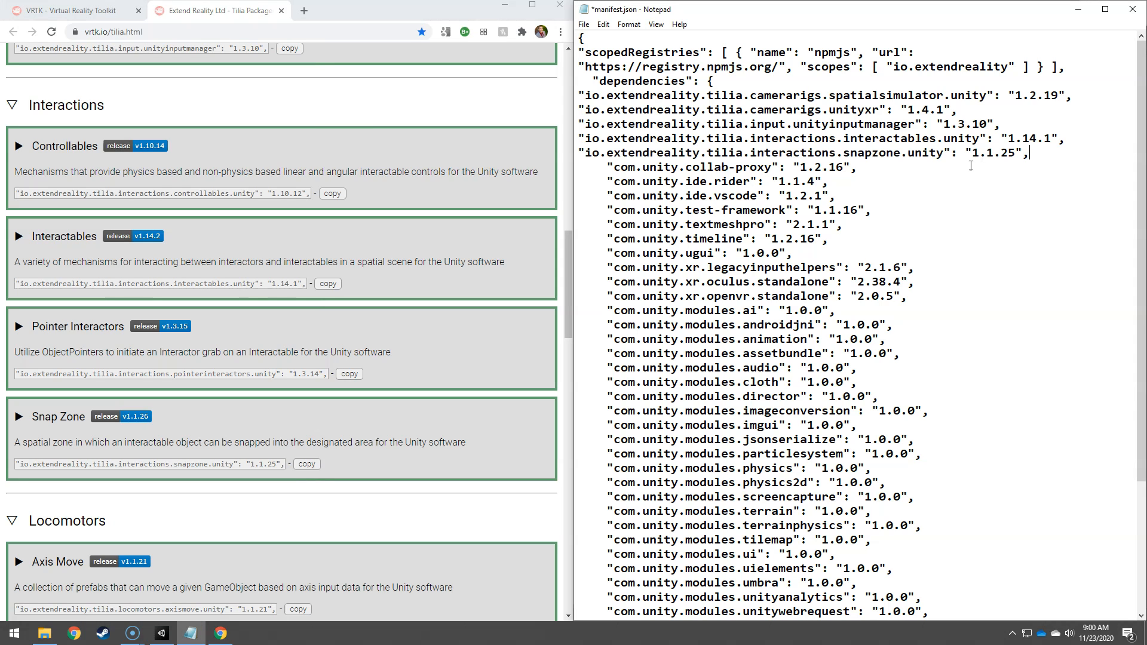
Step: Copy the Teleporter 1.3.8 line from the Locomotors section and add it below the Snap Zone entry in the manifest
scroll(275, 343, "down", 8)
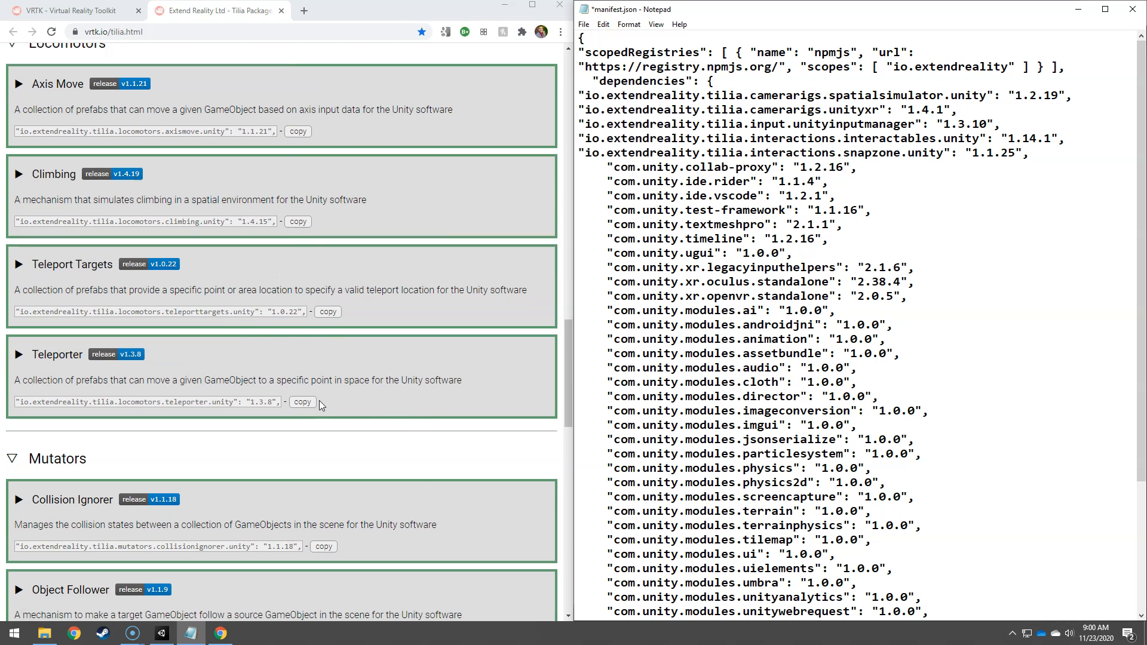
left_click(302, 404)
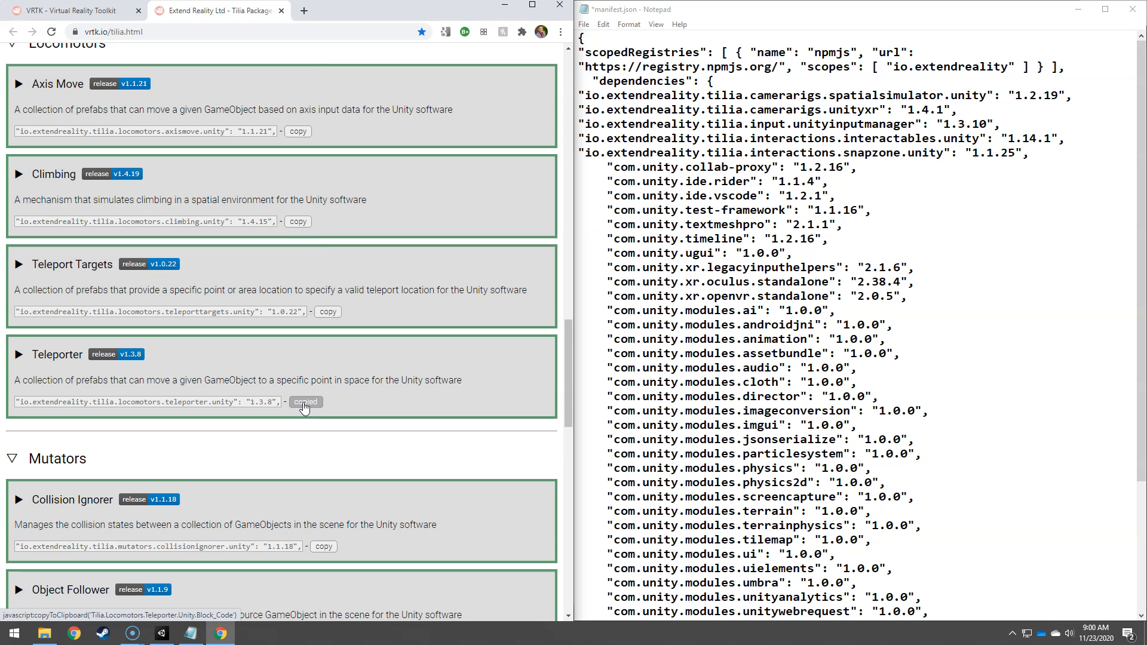
left_click(1057, 149)
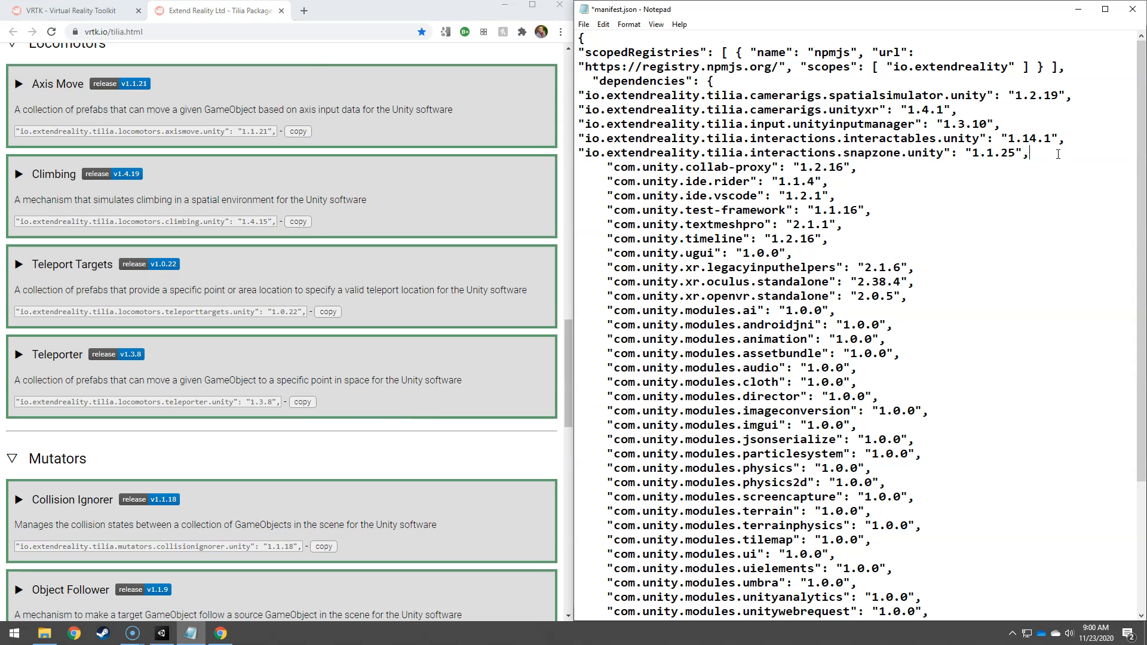
key("Return")
key("ctrl+v")
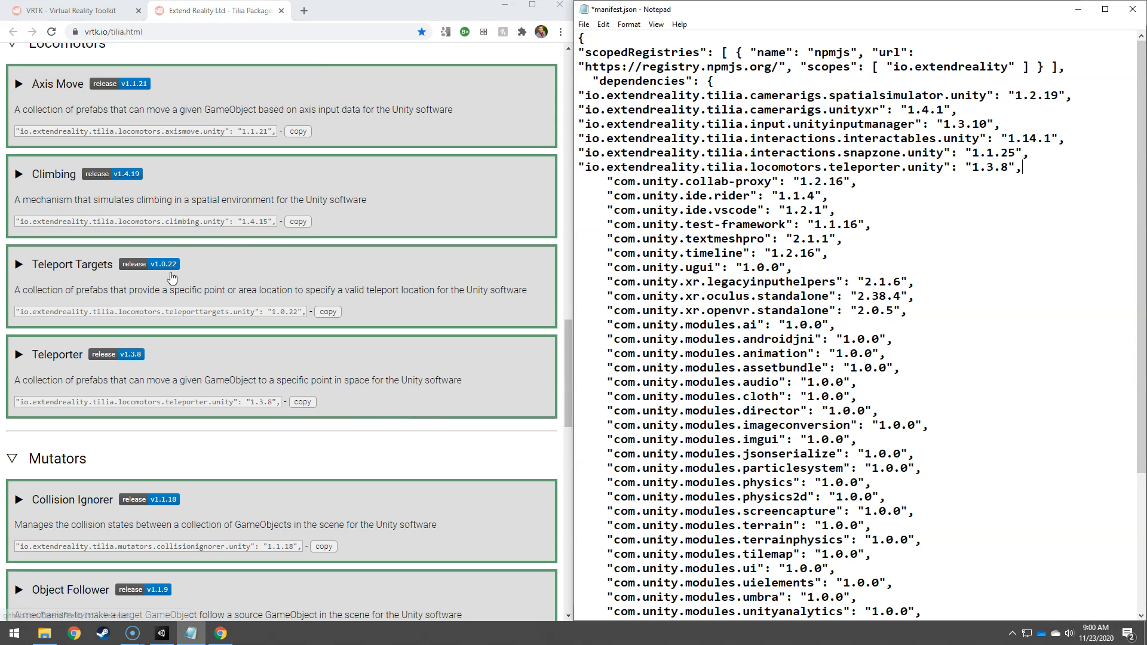
Step: Copy the Teleport Targets 1.0.22 line and add it below the Teleporter entry in the manifest
left_click(328, 312)
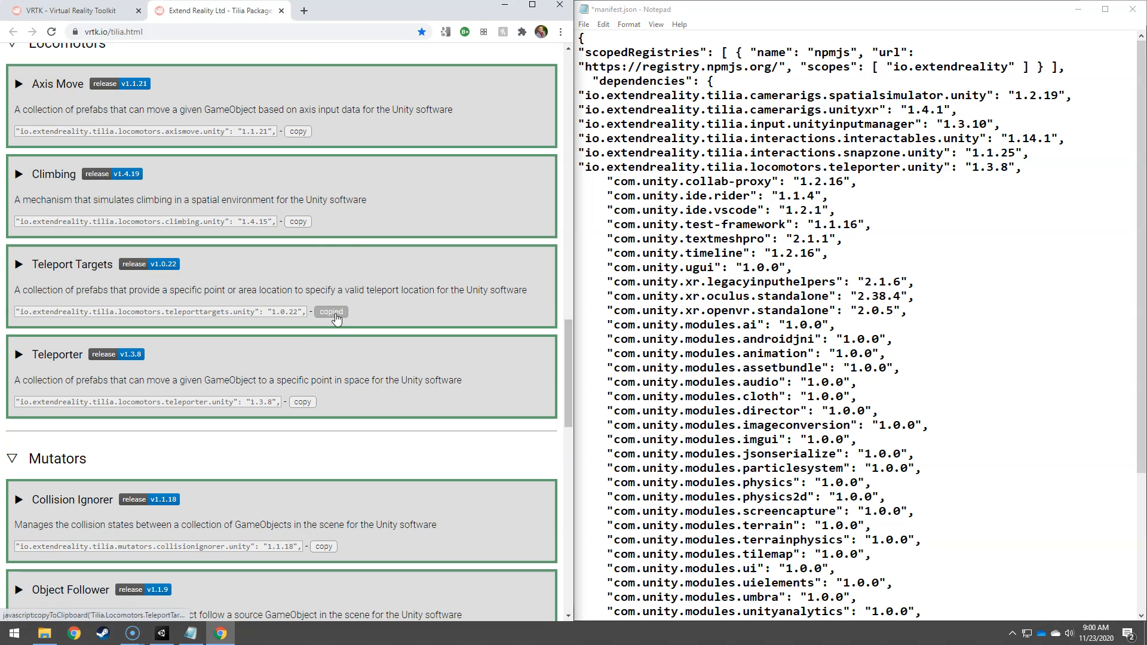
left_click(1030, 168)
key("Return")
key("ctrl+v")
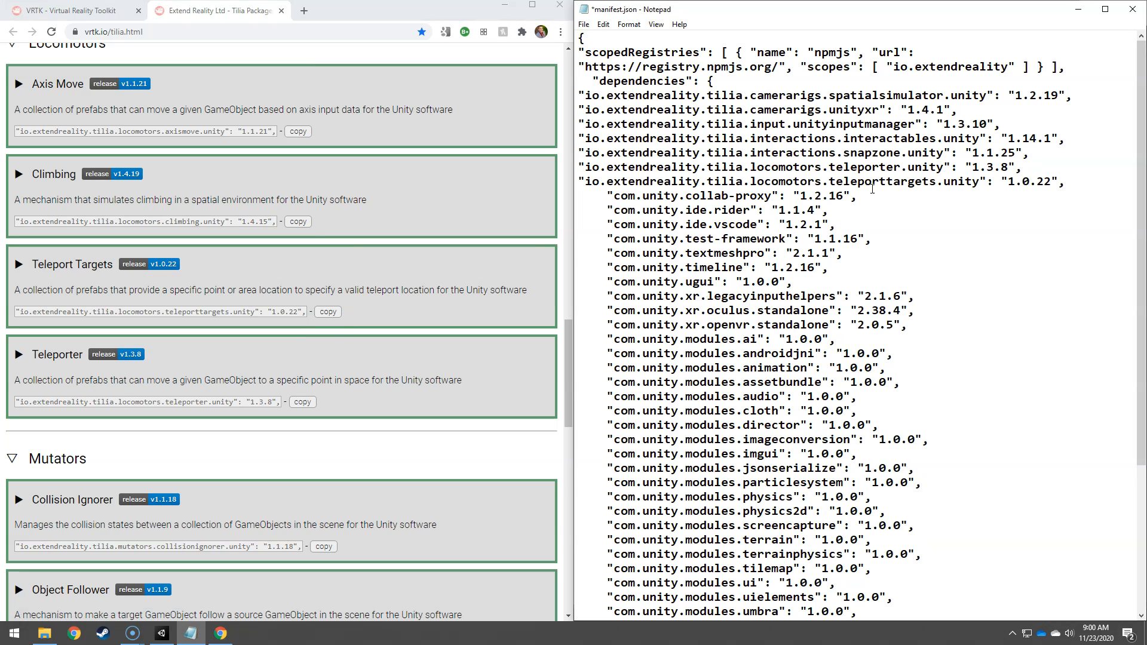
Step: Copy the Tooltip 1.1.7 line from the Visuals section, add it below the Teleport Targets entry, and save manifest.json
scroll(325, 229, "down", 9)
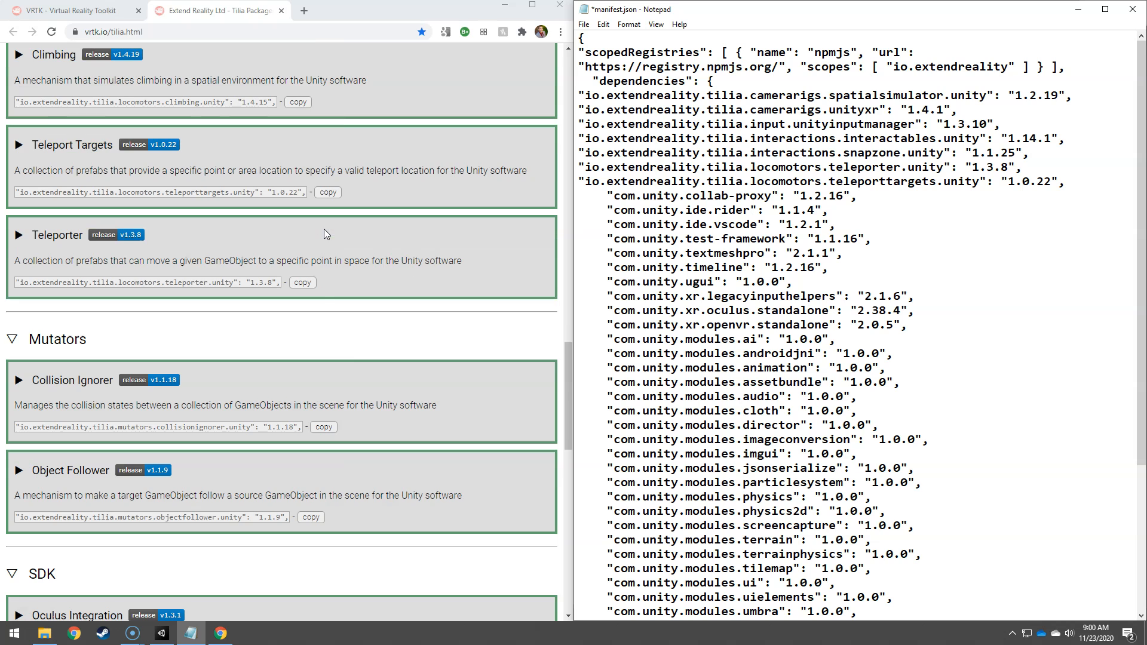
scroll(323, 229, "down", 7)
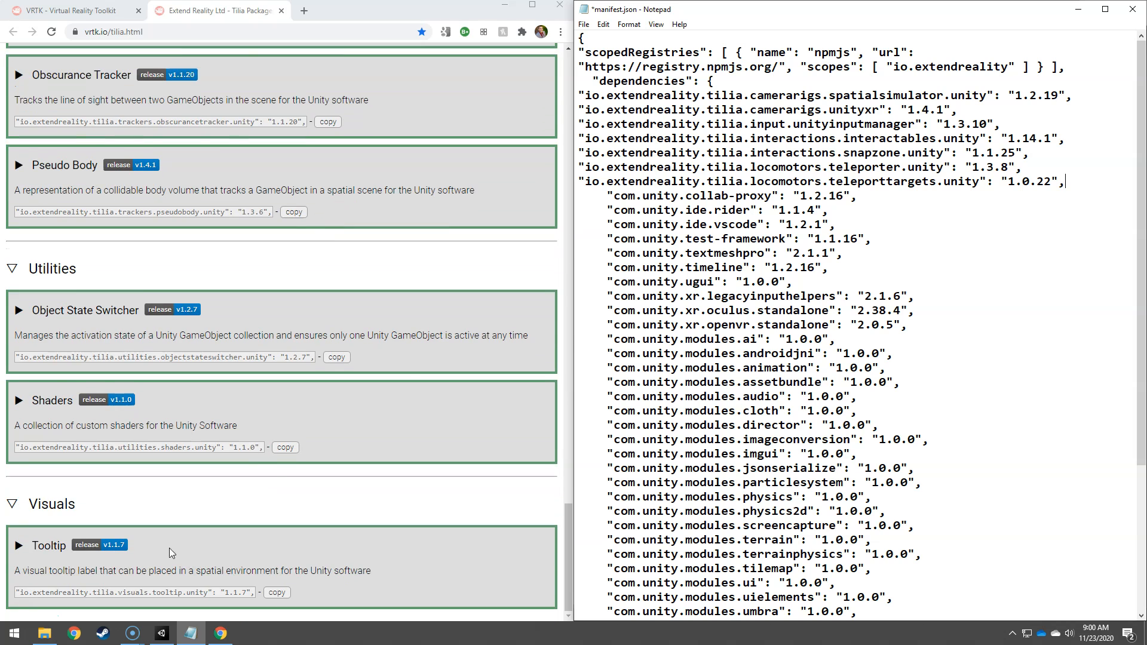
left_click(276, 592)
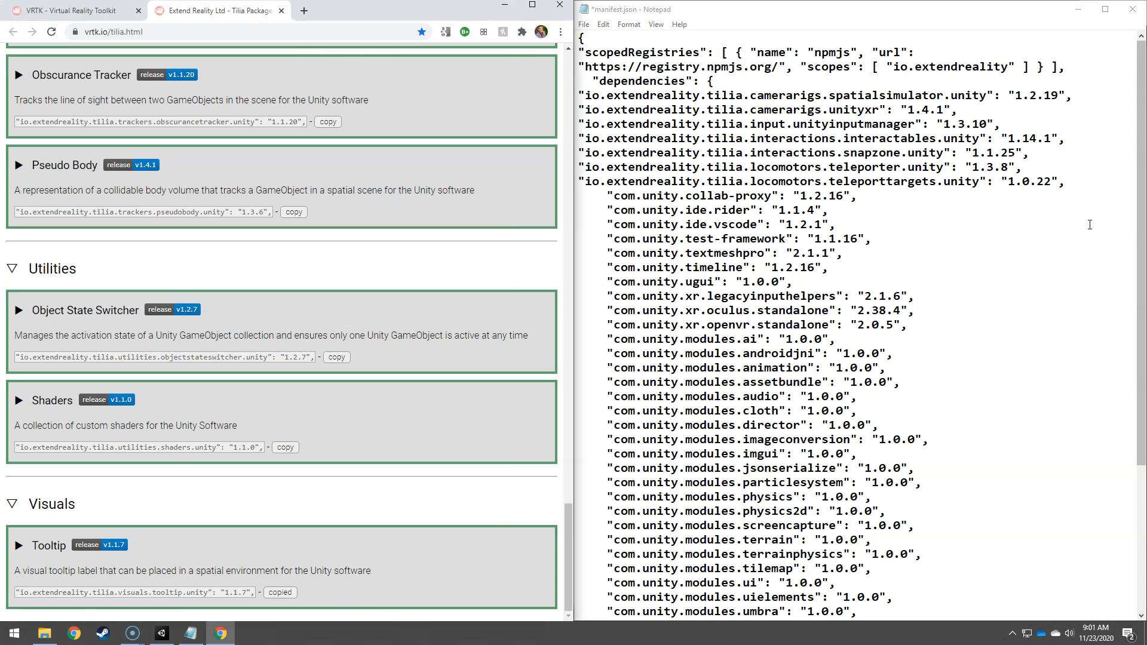
left_click(1072, 181)
key("Return")
key("ctrl+v")
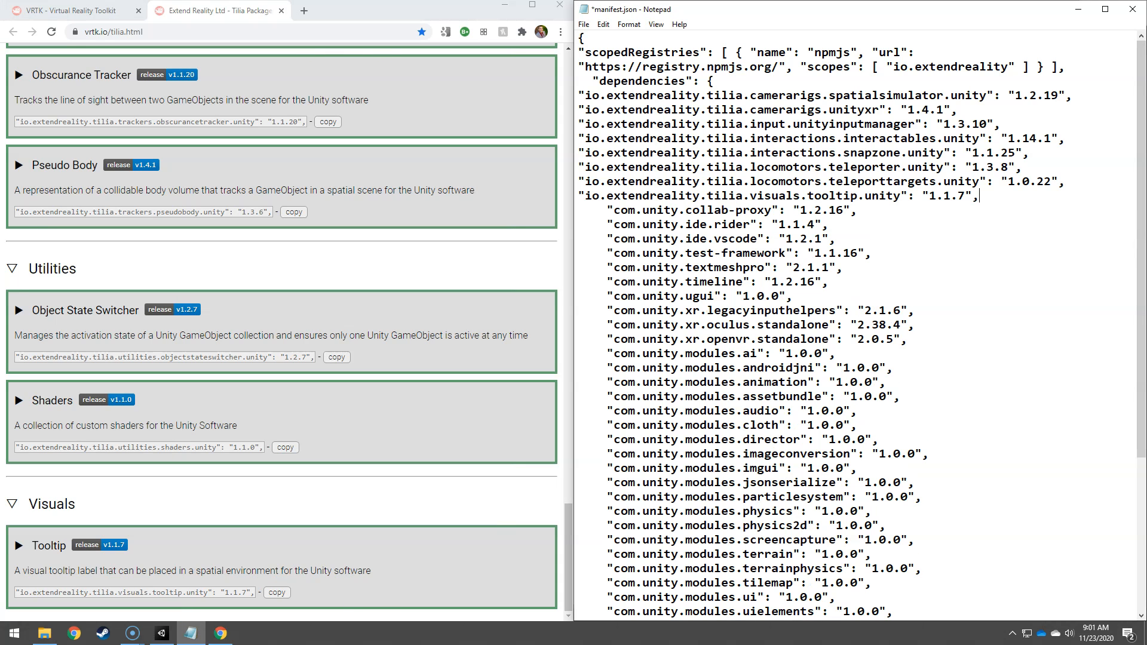
key("ctrl+s")
Step: Switch to Unity and add the CameraRigs.UnityXR prefab from the Tilia CameraRigs UnityXR package's Runtime/Prefabs folder to the SampleScene hierarchy
left_click(169, 633)
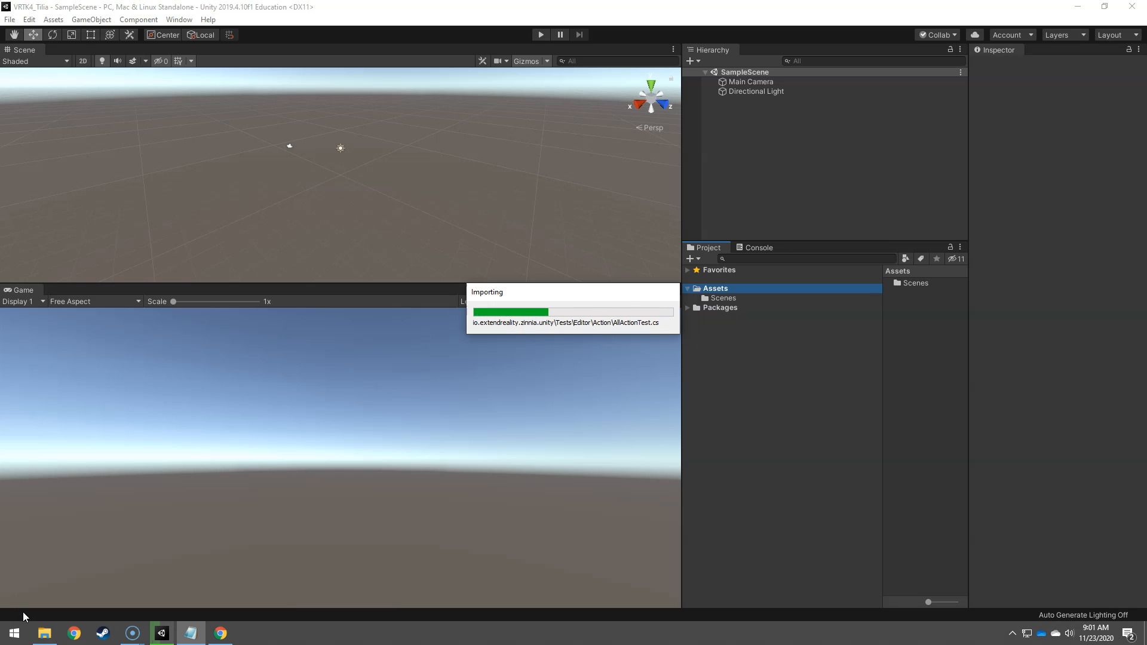
left_click(688, 308)
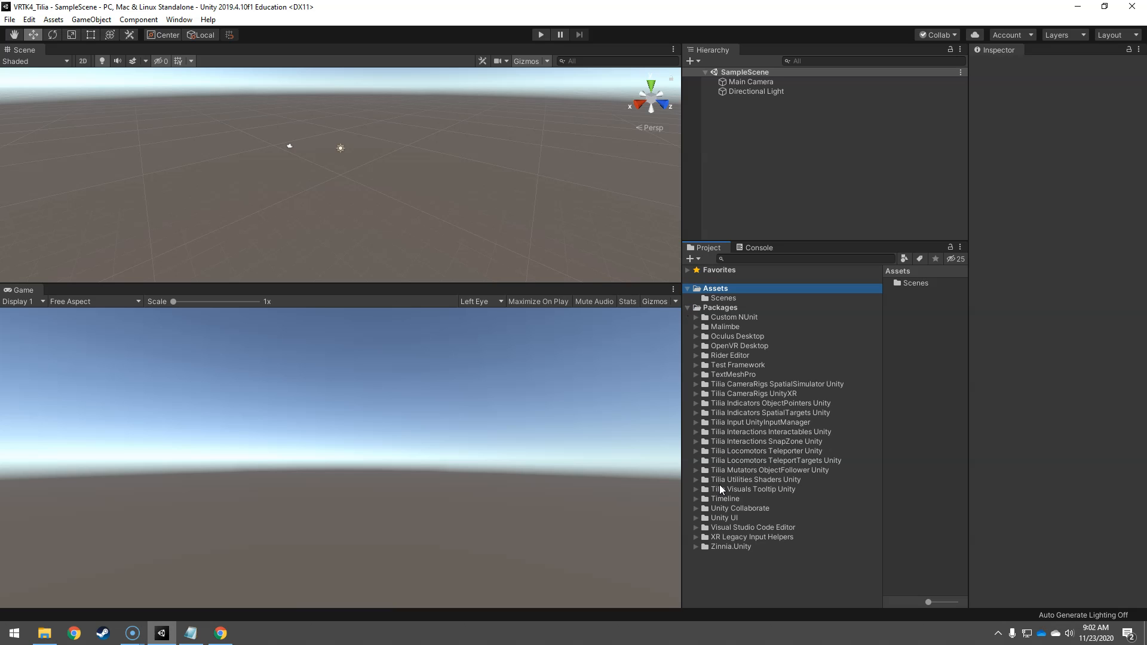
left_click(695, 393)
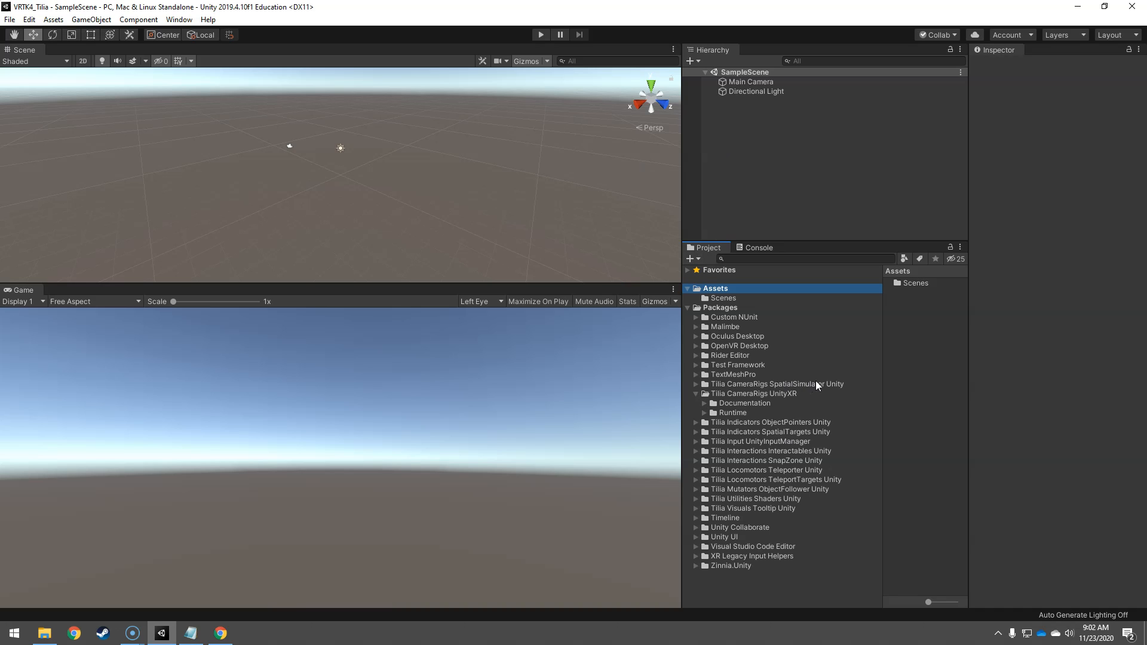
left_click(705, 412)
left_click(729, 422)
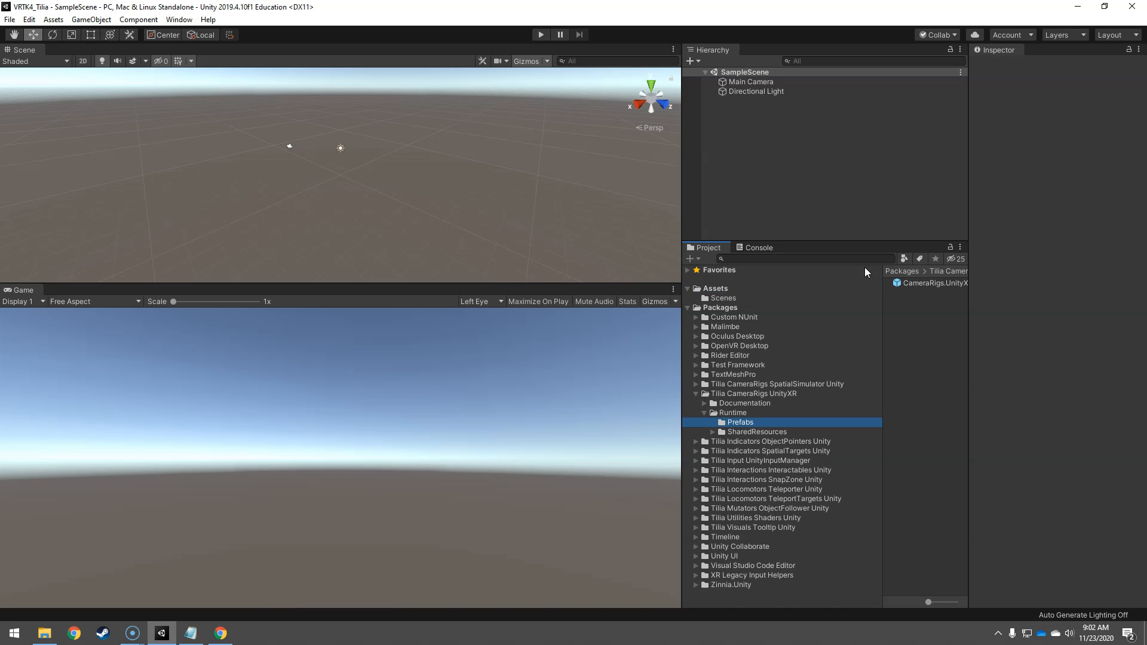
left_click_drag(898, 287, 771, 123)
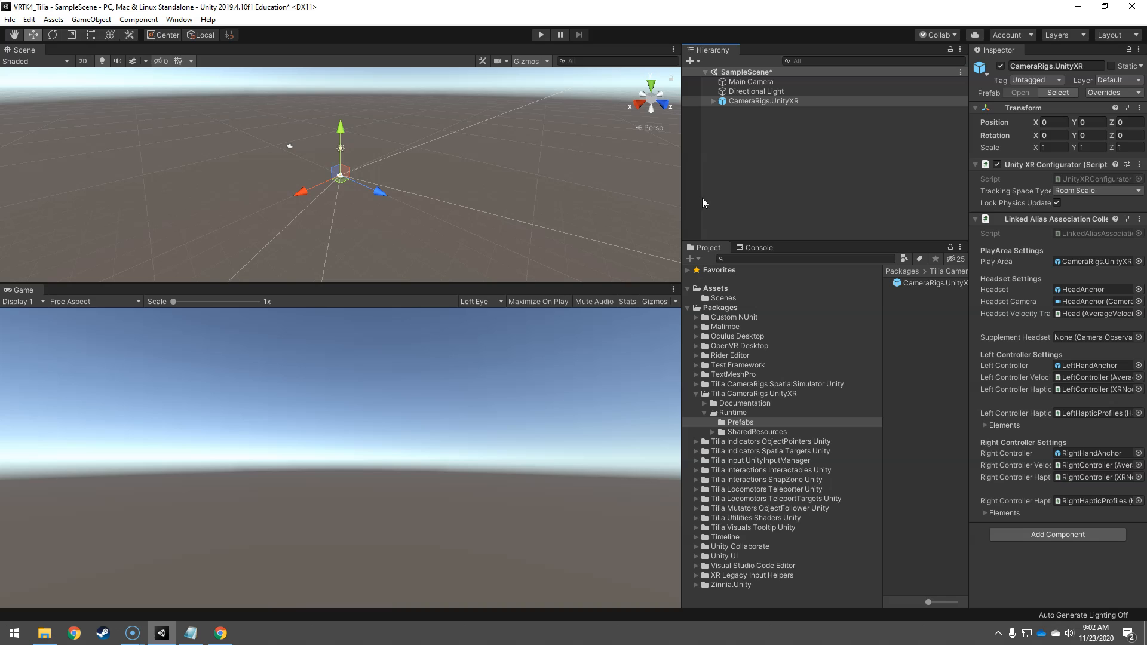
Step: Widen the hierarchy and project area, and add the CameraRigs.SpatialSimulator prefab from its Tilia package's Runtime/Prefabs folder to the scene
left_click_drag(679, 291, 624, 291)
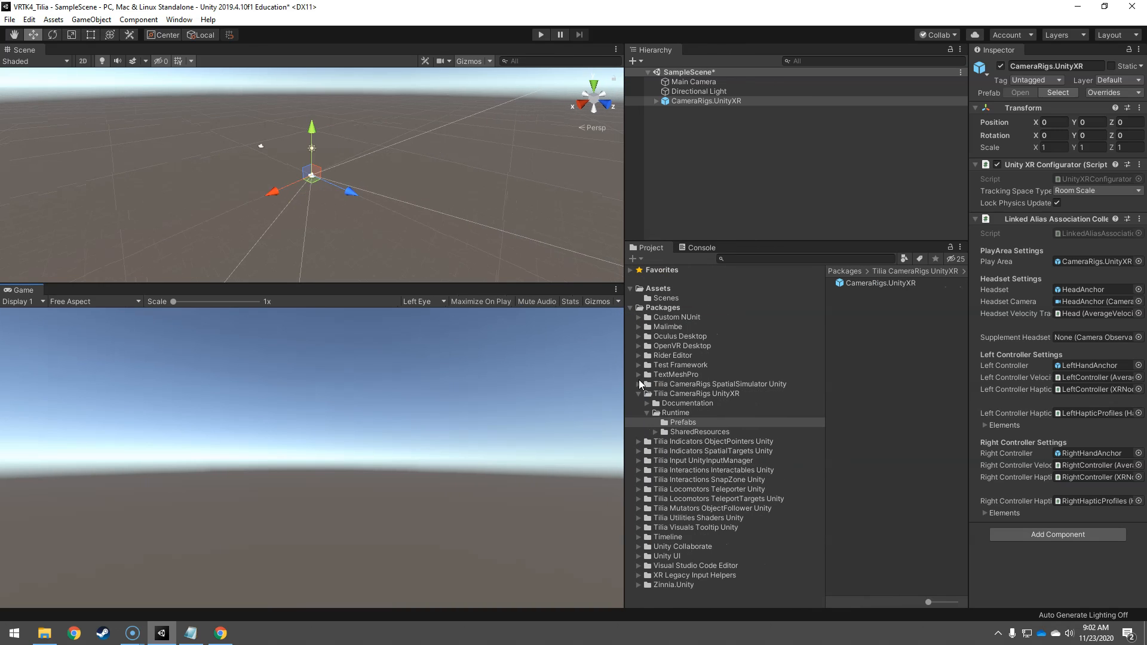
left_click(638, 393)
left_click(638, 384)
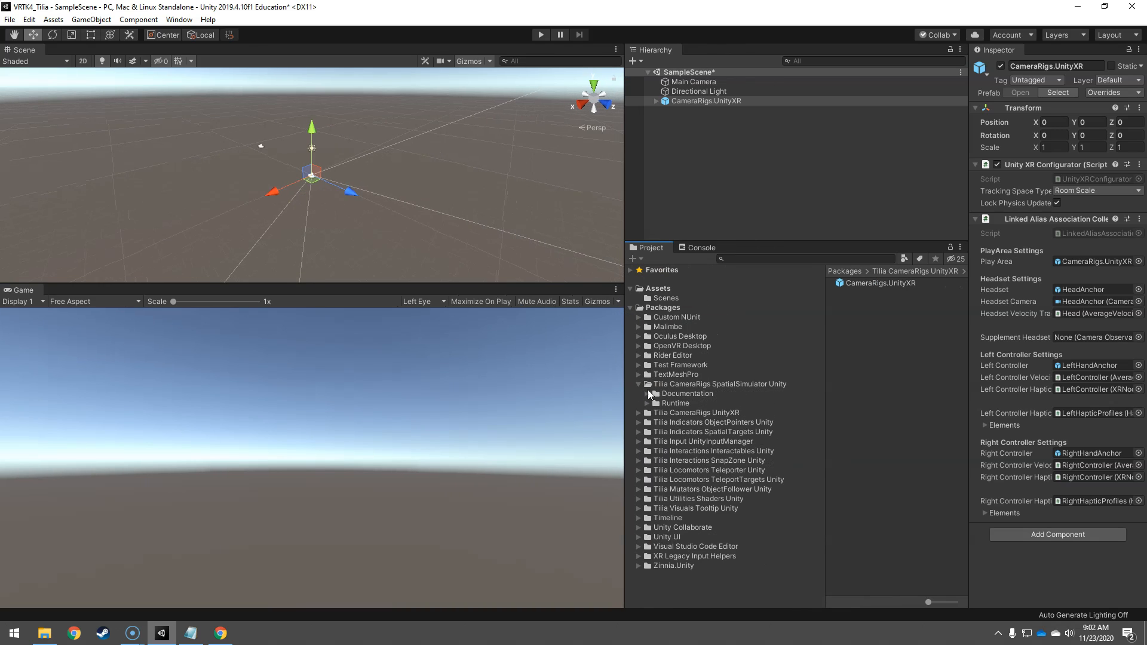
left_click(646, 403)
left_click(678, 413)
left_click_drag(867, 282, 711, 139)
Step: Copy the Tracked Alias 1.5.1 line from the Tilia page, add it below the Tooltip entry in manifest.json, and save the file
key("alt+Tab")
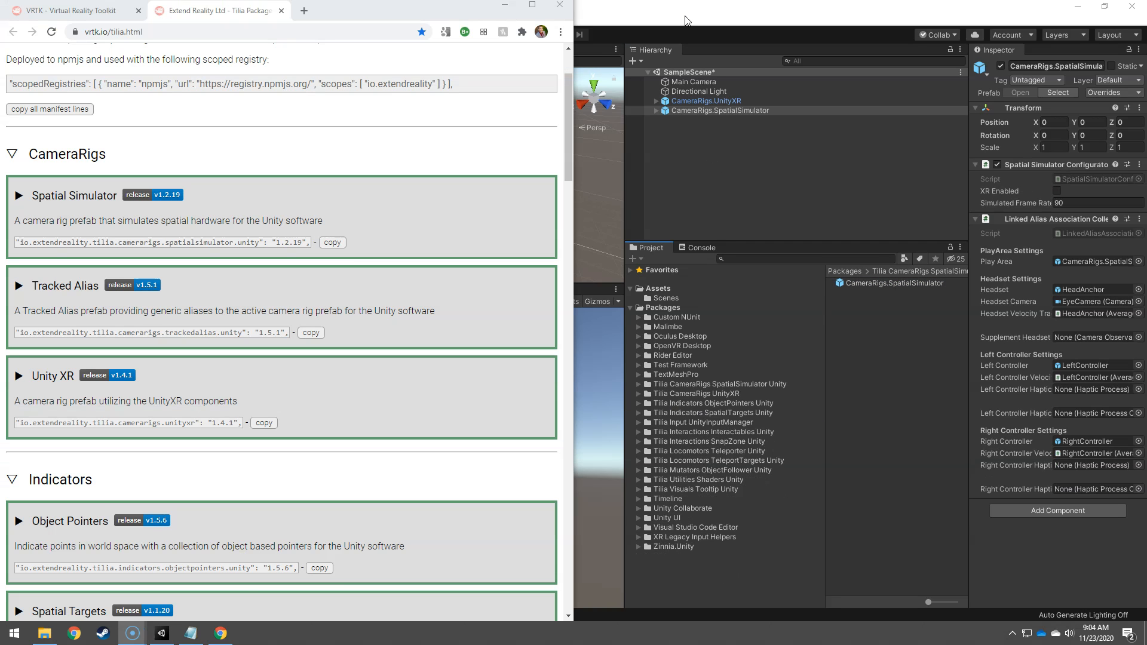
left_click(309, 334)
left_click(309, 334)
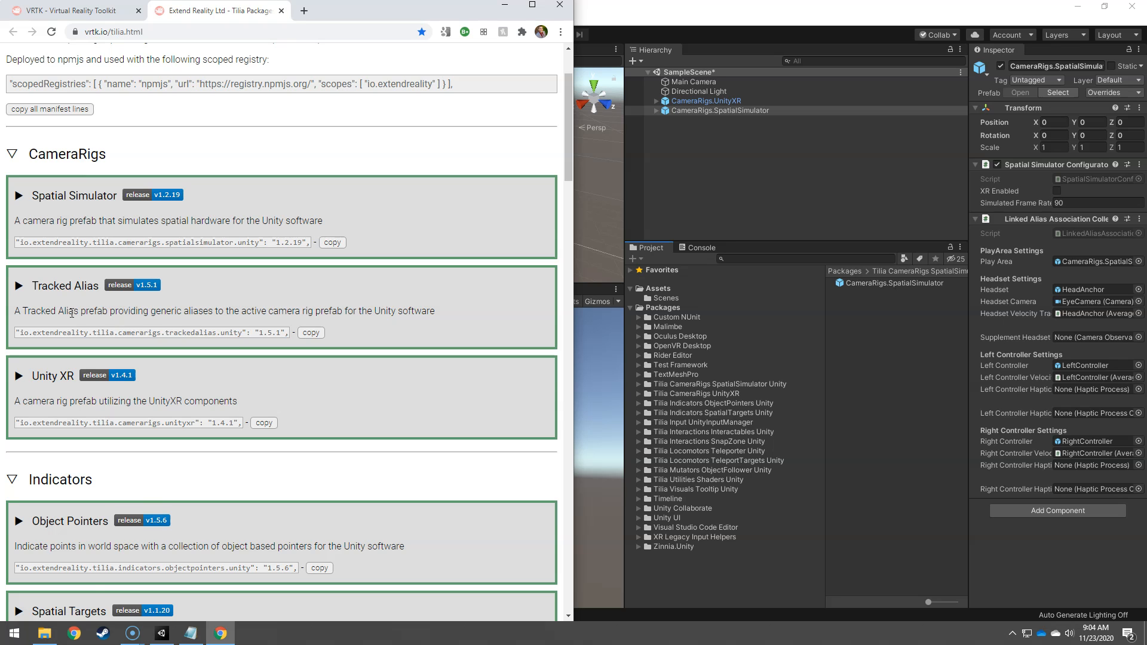
left_click(191, 633)
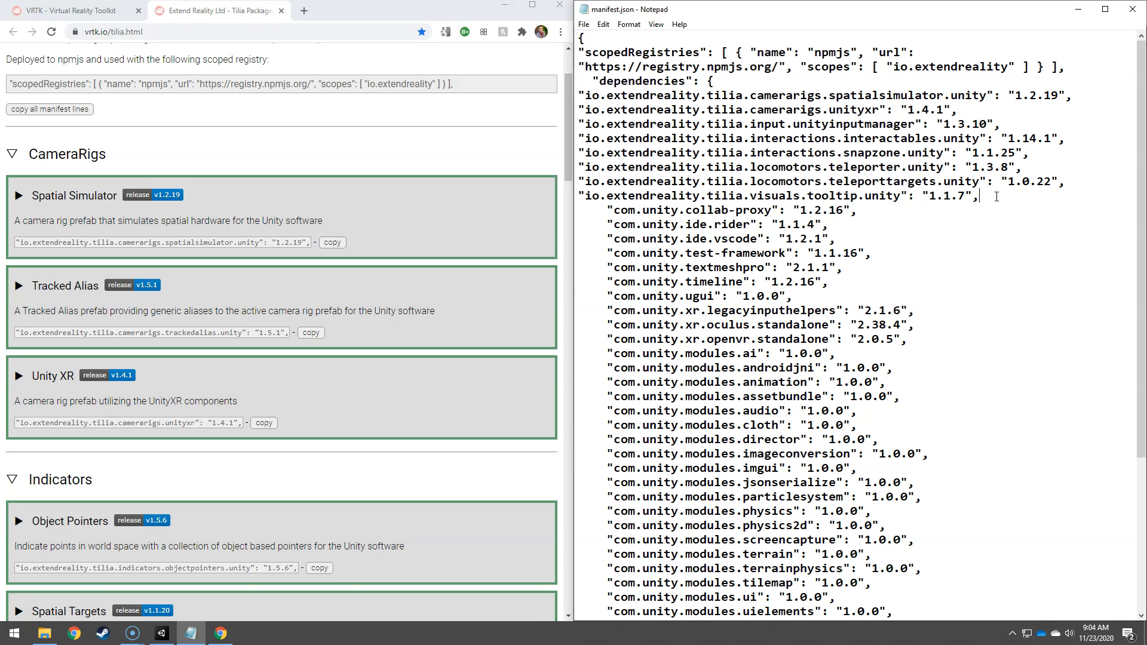
key("Return")
key("ctrl+v")
key("ctrl+s")
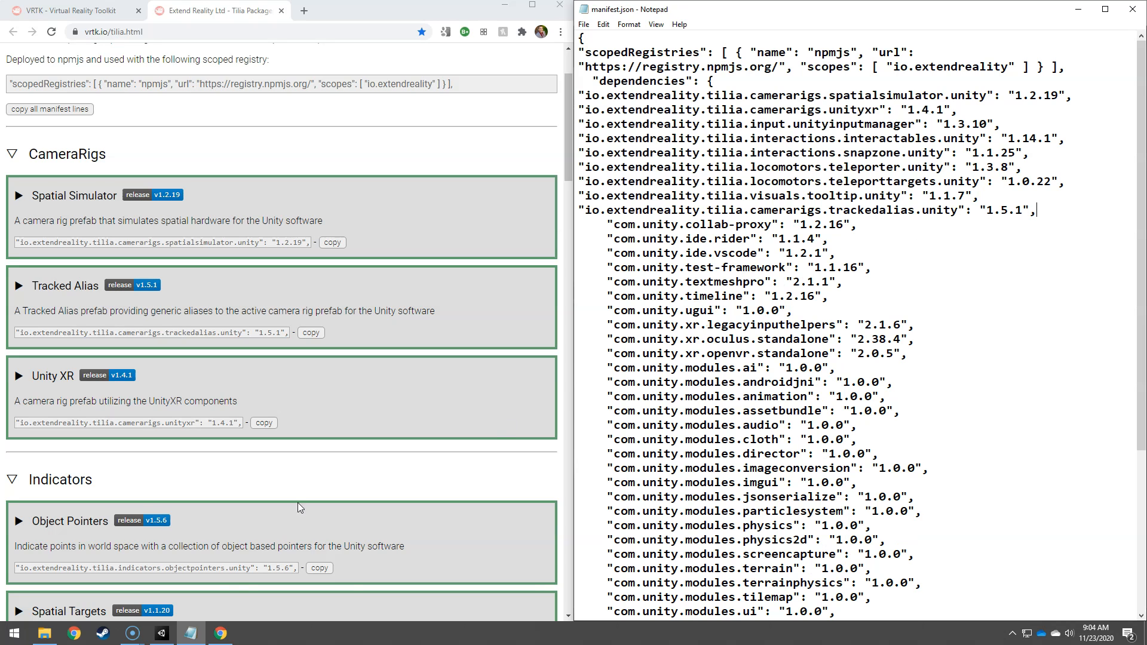
Step: Switch to Unity and add the CameraRigs.TrackedAlias prefab from its Tilia package's Runtime/Prefabs folder below CameraRigs.SpatialSimulator in the hierarchy
left_click(162, 635)
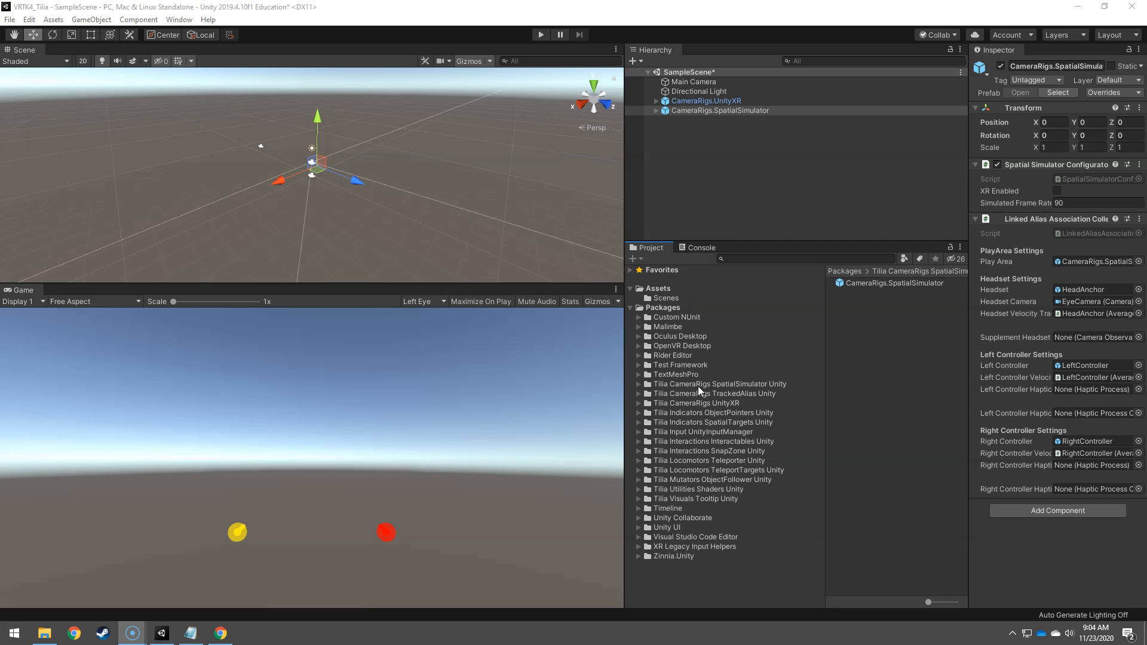
left_click(705, 394)
left_click(639, 394)
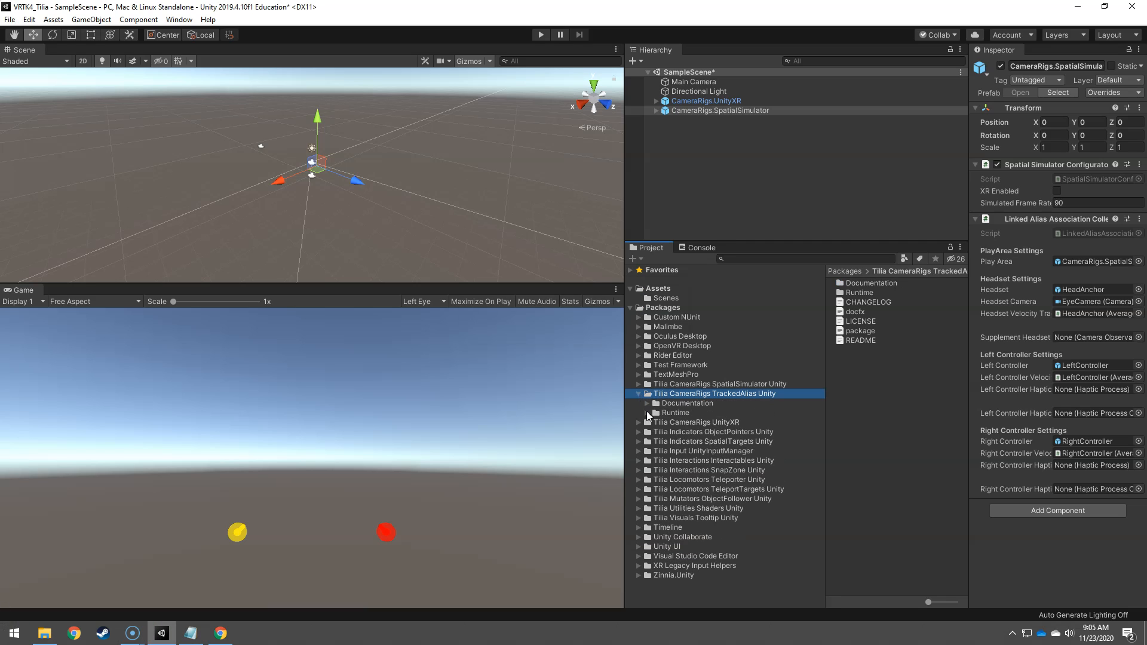
left_click(648, 413)
left_click(683, 422)
left_click_drag(862, 282, 779, 175)
left_click_drag(690, 136, 689, 138)
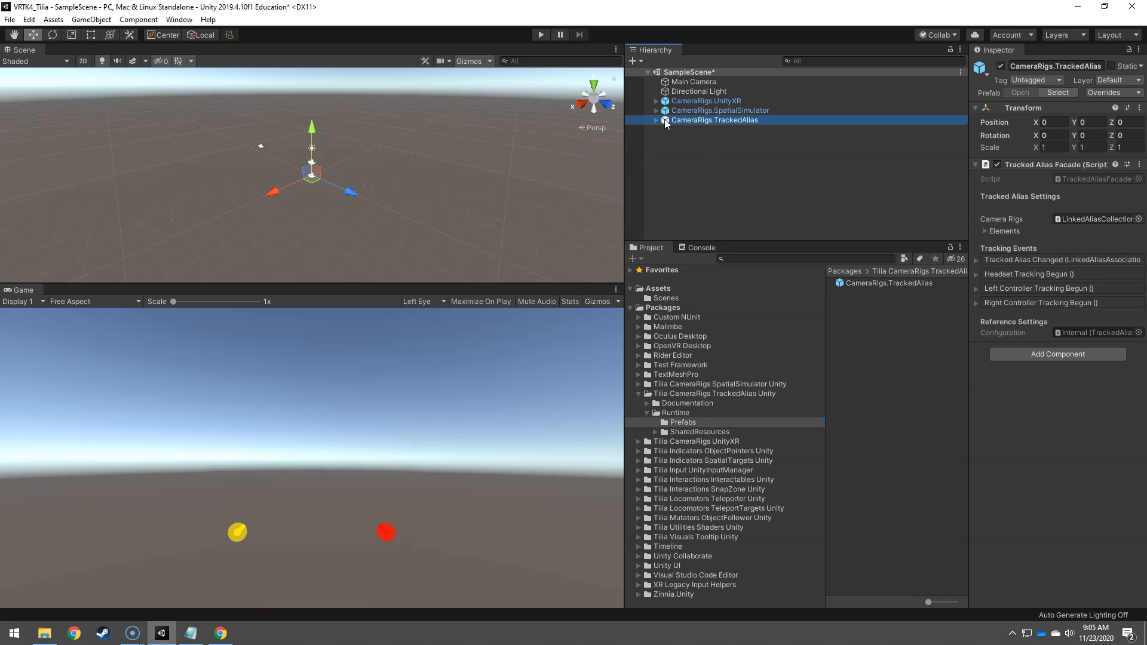
Step: Widen the Inspector, set the TrackedAlias Camera Rigs Elements size to 2, and assign CameraRigs.UnityXR and CameraRigs.SpatialSimulator as Element 0 and Element 1
left_click_drag(969, 229, 917, 227)
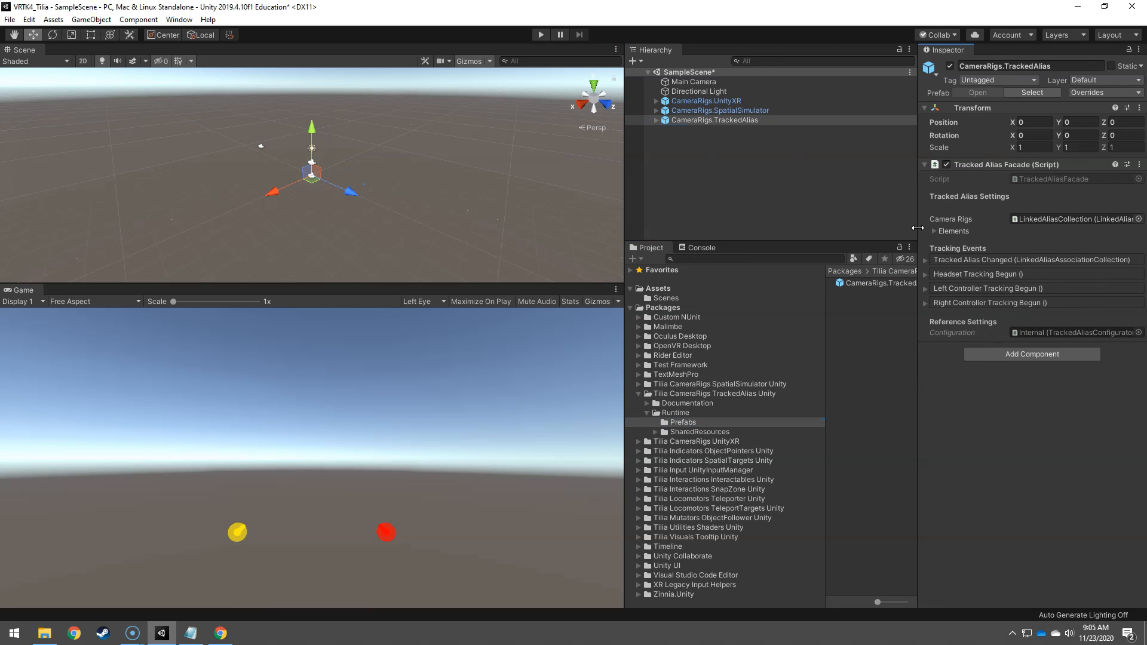
left_click(932, 231)
left_click(988, 241)
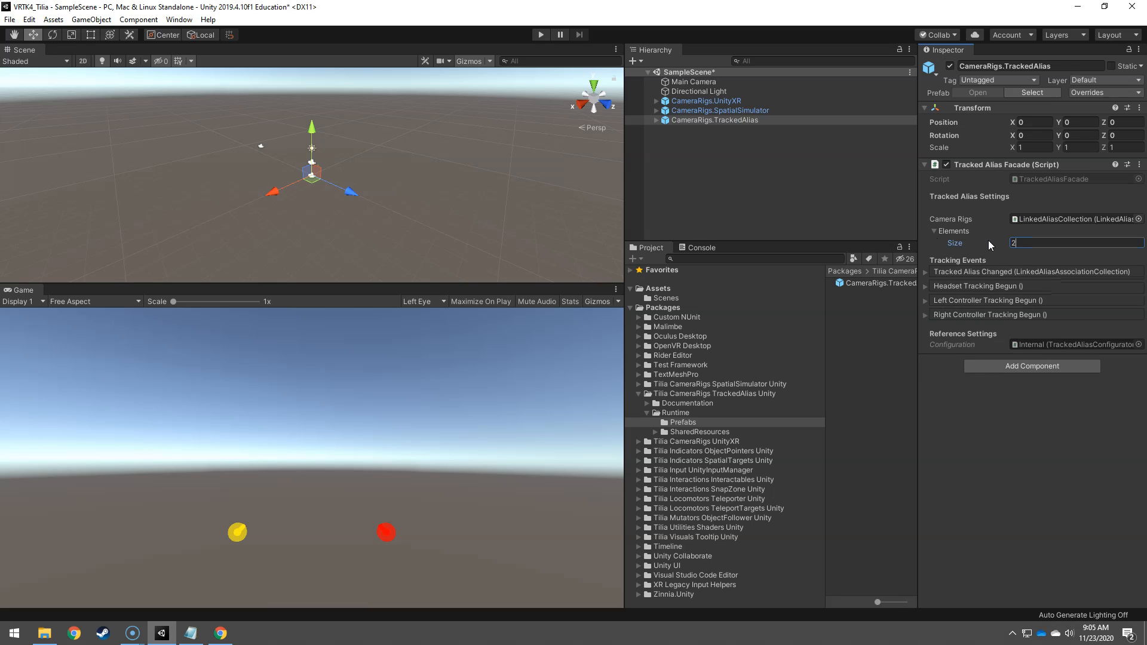
key("Return")
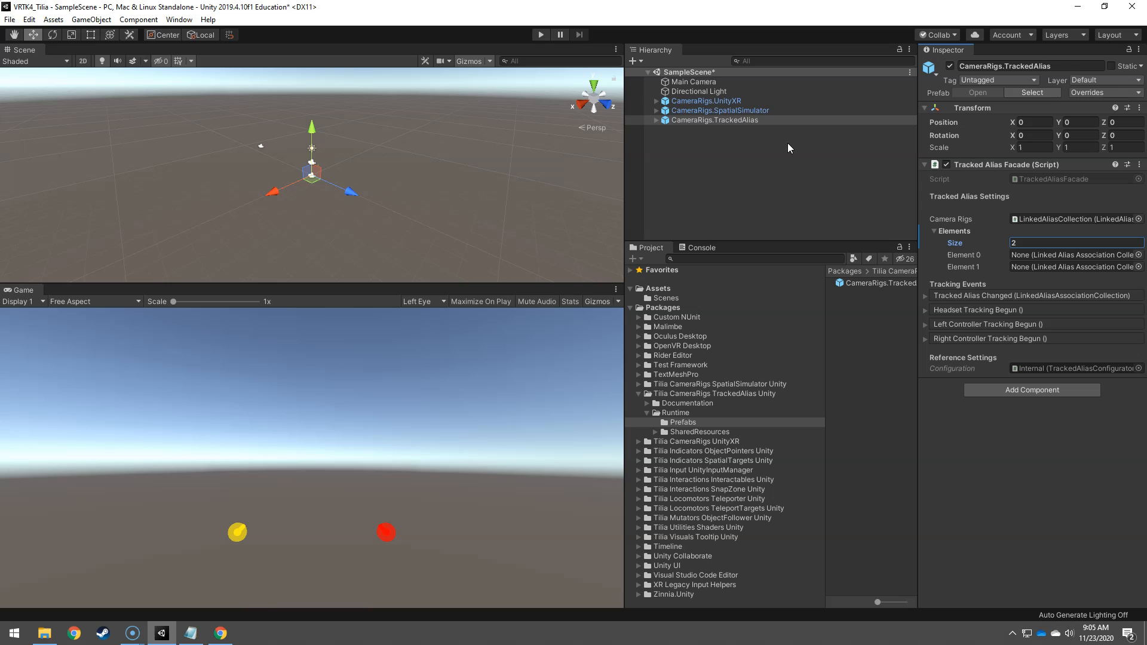
left_click_drag(754, 101, 1046, 258)
left_click_drag(727, 108, 1048, 267)
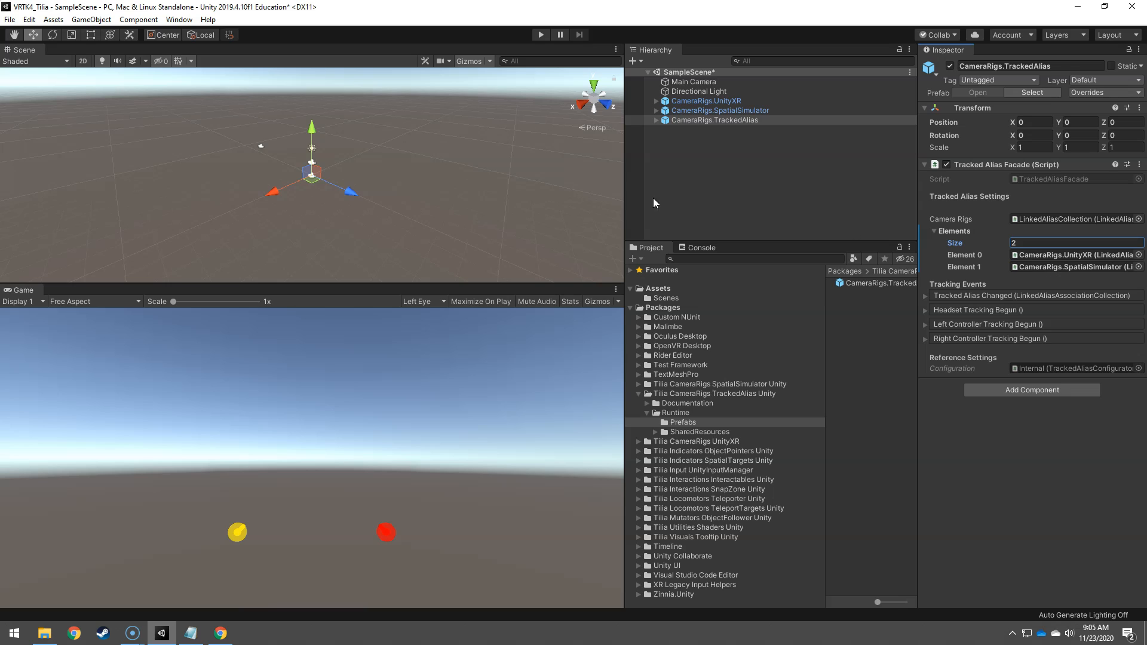
Step: Delete the Main Camera from the scene and deactivate the CameraRigs.SpatialSimulator object
left_click(724, 82)
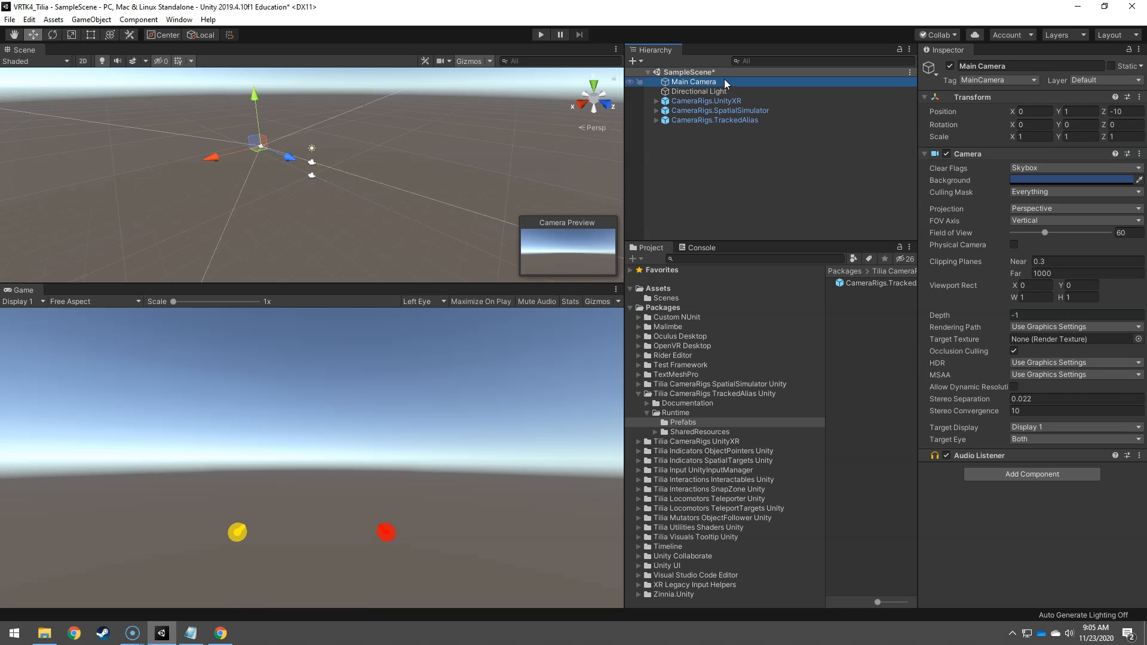
key("Delete")
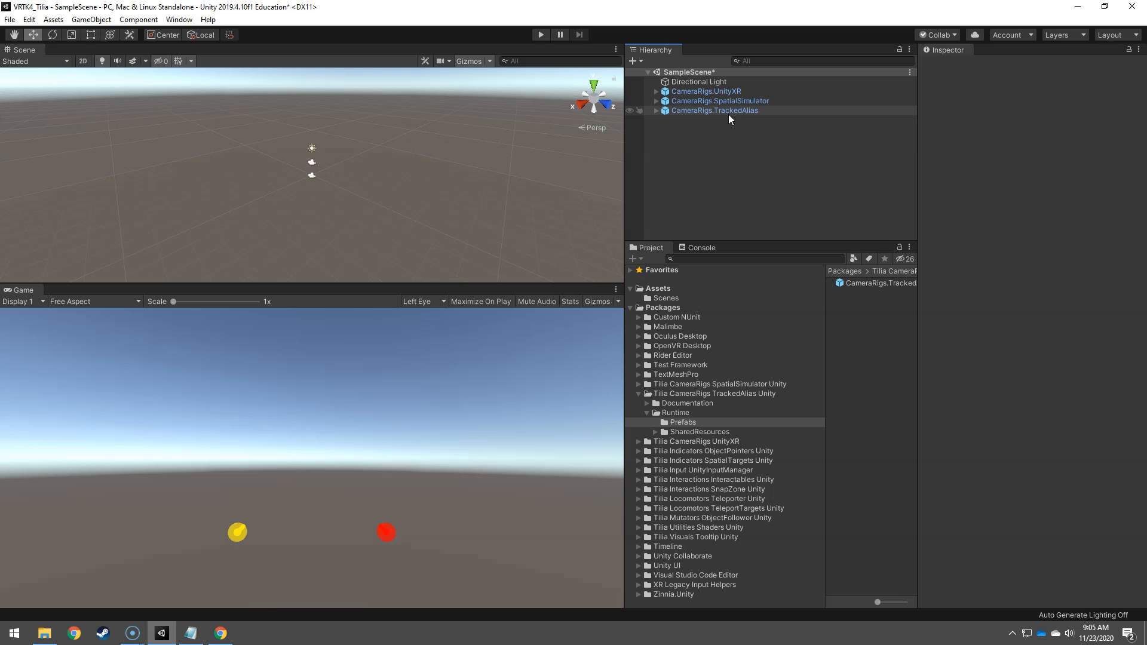
left_click(683, 101)
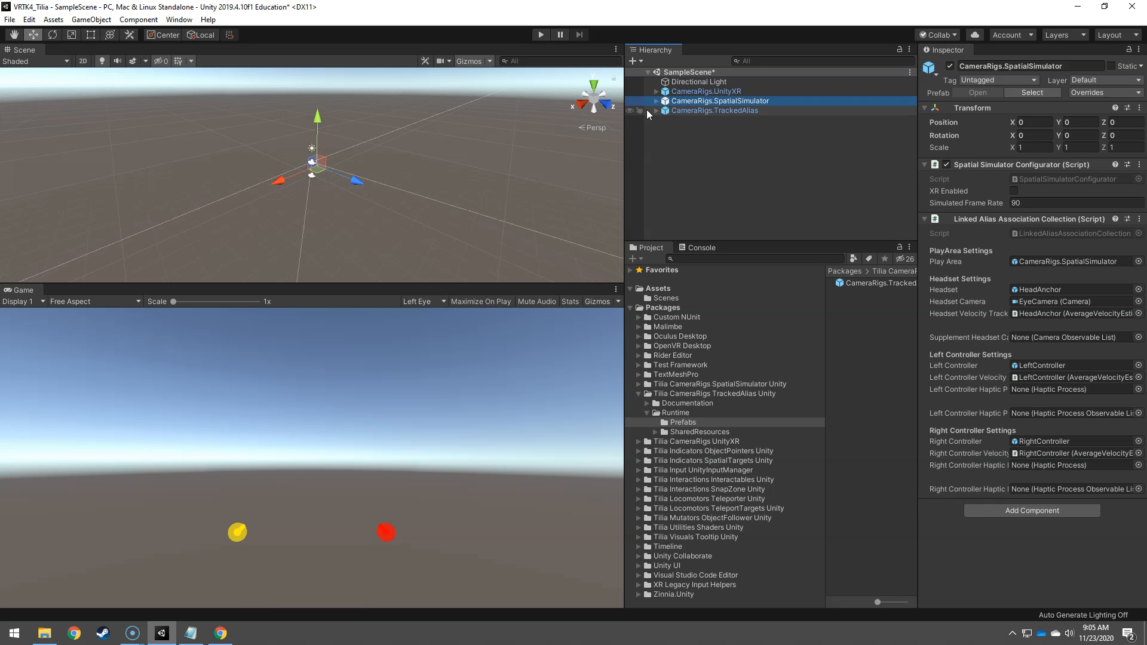
left_click(949, 66)
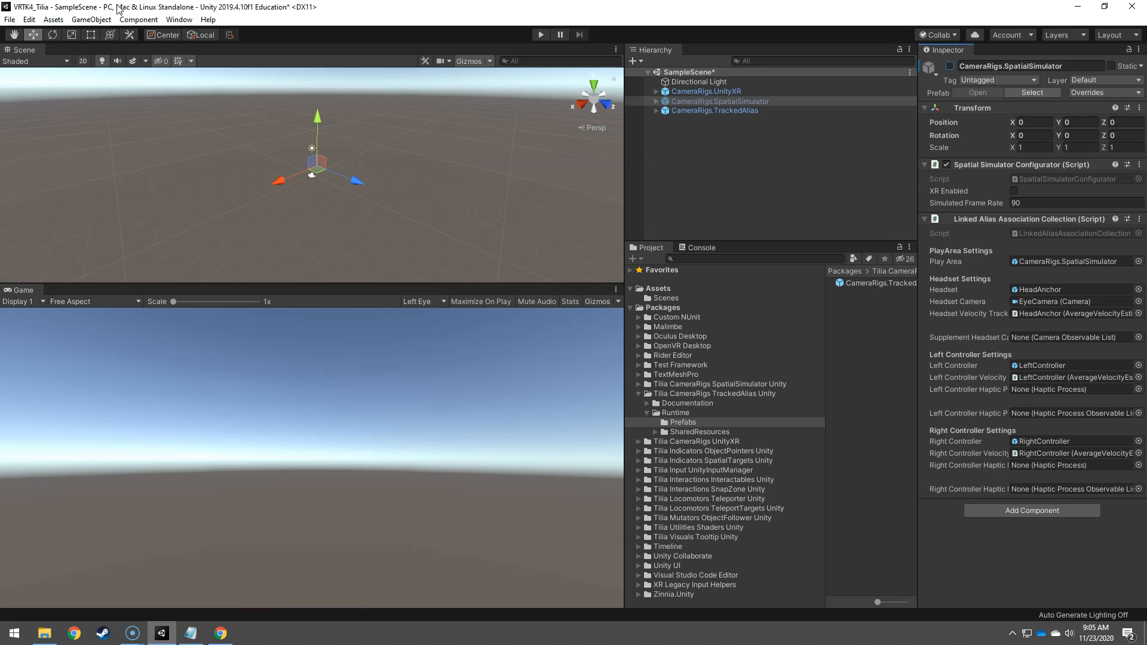
Step: Add a 3D cube to the scene and name it Floor
left_click(90, 19)
mouse_move(149, 59)
left_click(281, 62)
left_click(992, 66)
type("Floor")
key("Return")
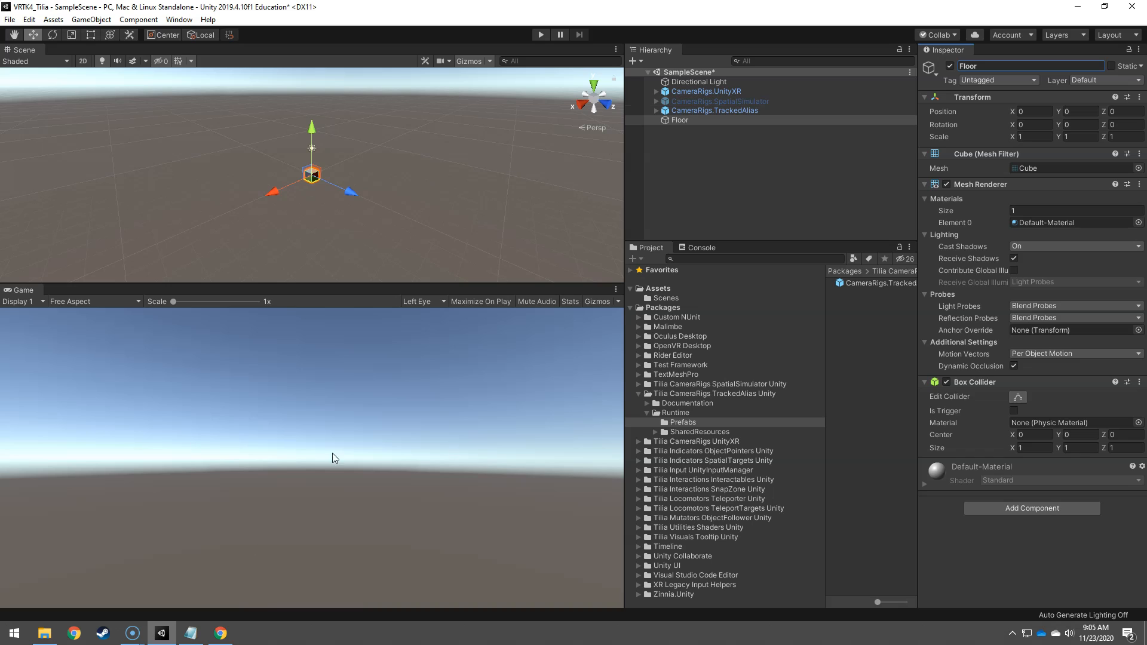
Step: Set the Floor object's scale to 30 on both the X and Z axes
left_click(1024, 135)
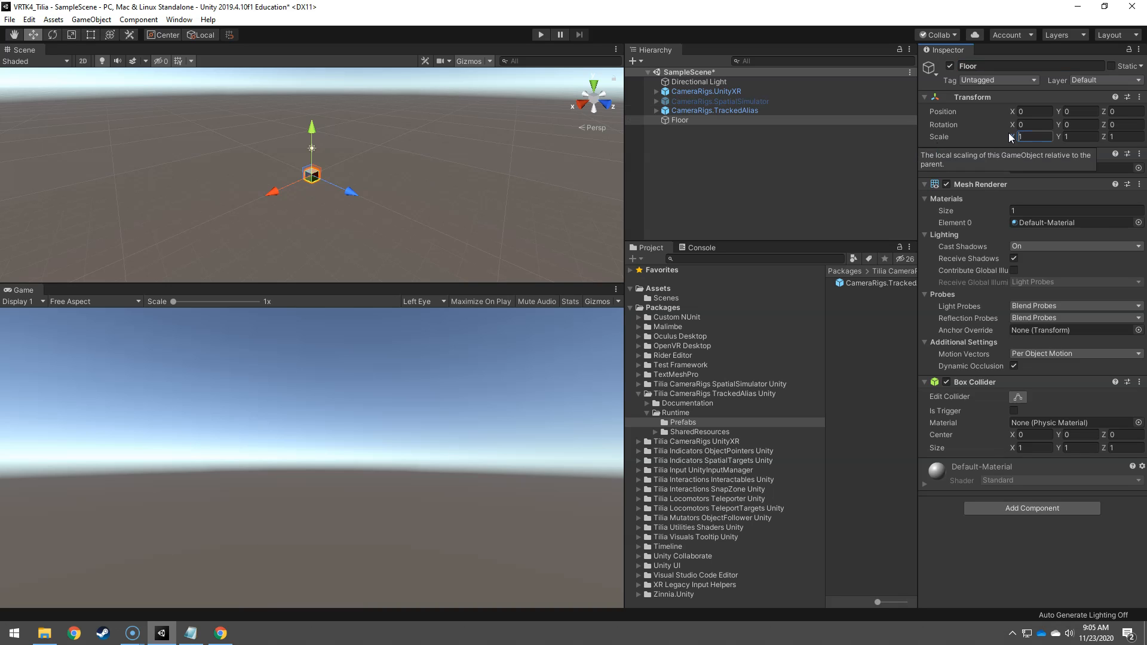
type("301")
key("BackSpace")
key("Tab")
key("Tab")
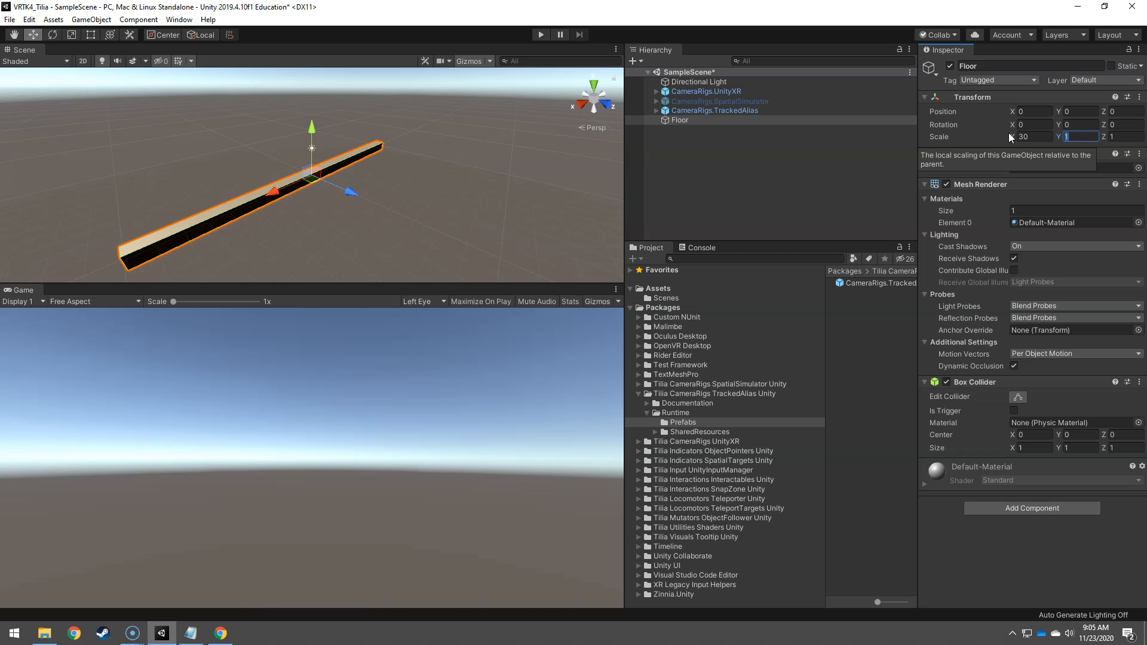
type("30")
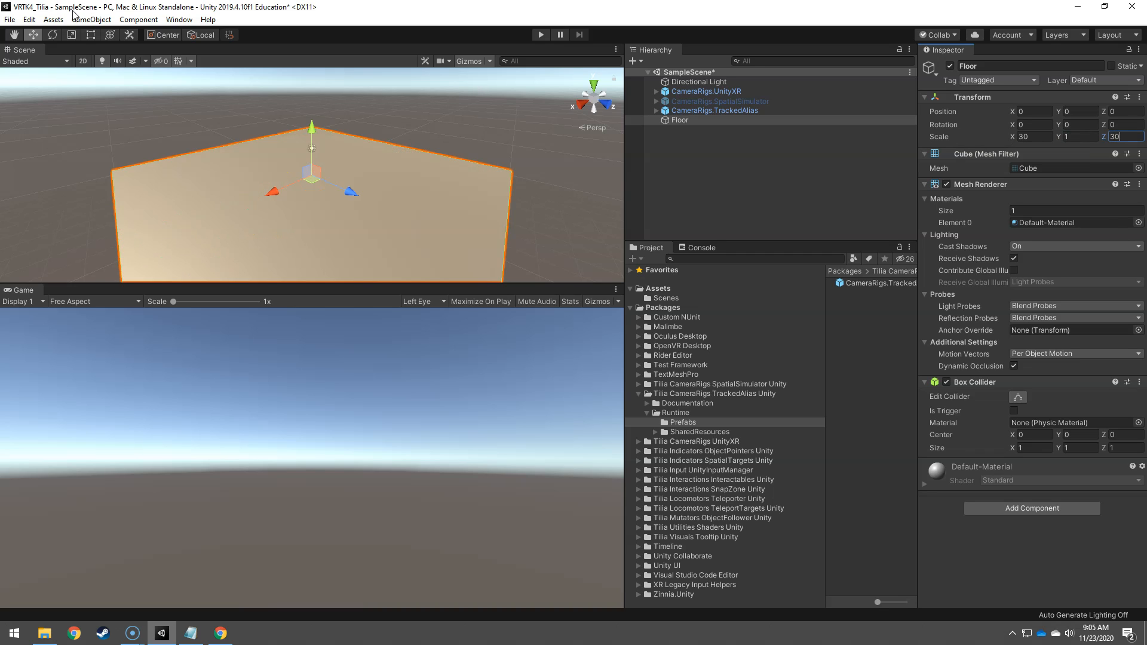
Step: Add a cylinder above the floor at about X -1.1, Y 1.91, Z -3.29, and run the scene in Play mode
left_click(91, 19)
mouse_move(188, 60)
left_click(299, 99)
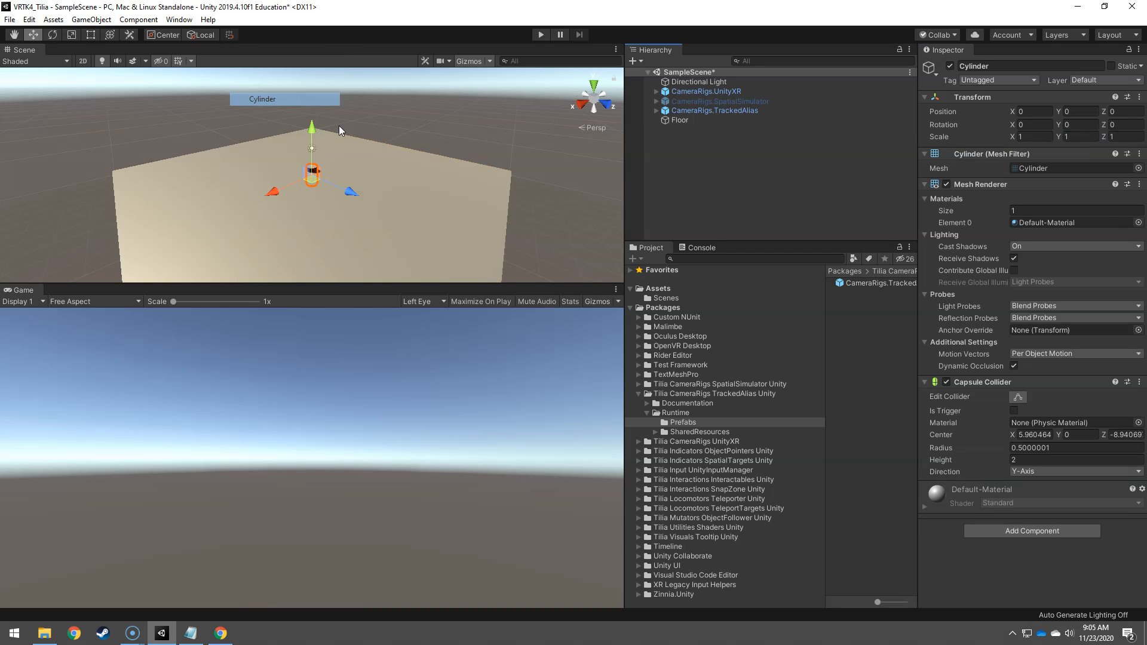
left_click_drag(311, 127, 317, 110)
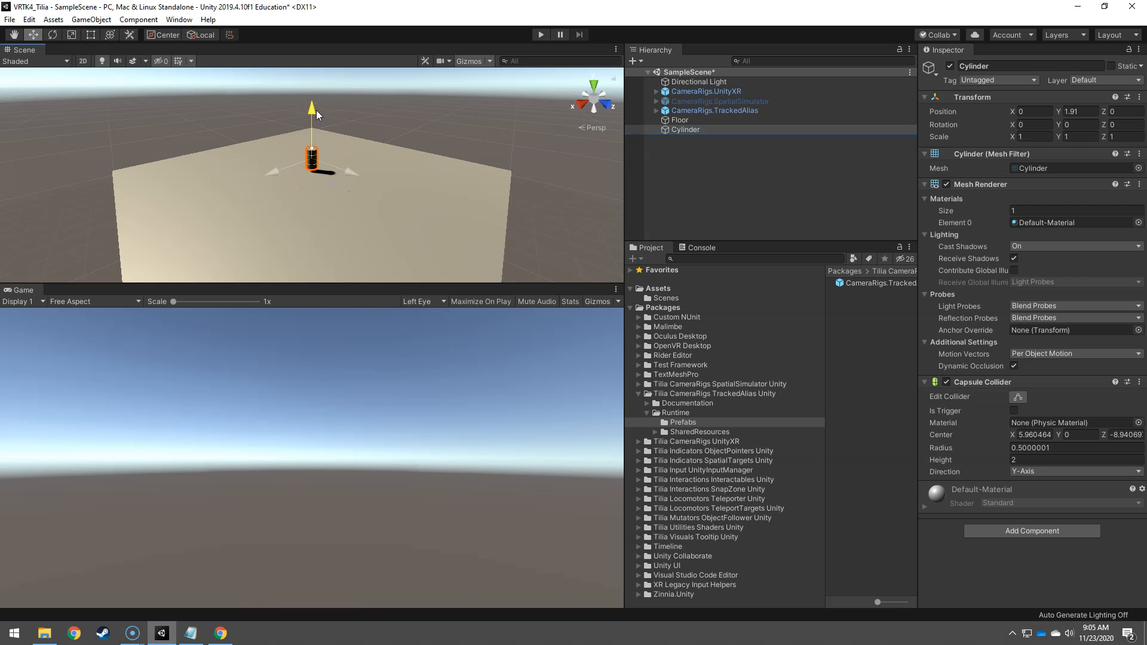
left_click_drag(274, 169, 282, 167)
left_click_drag(355, 167, 318, 163)
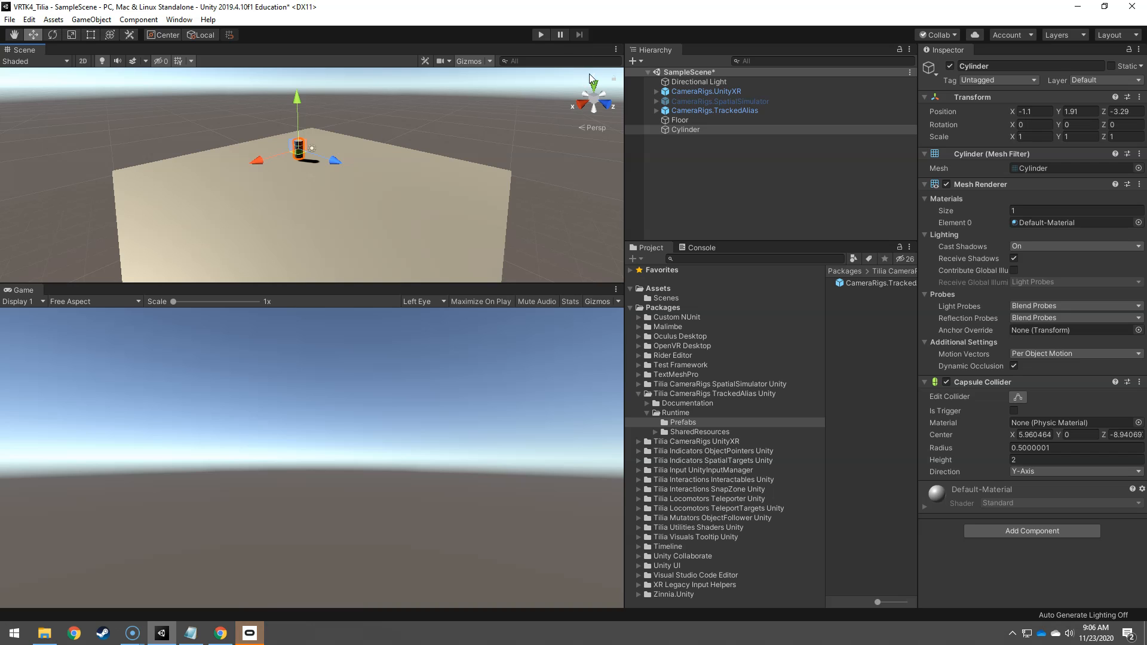
left_click(540, 35)
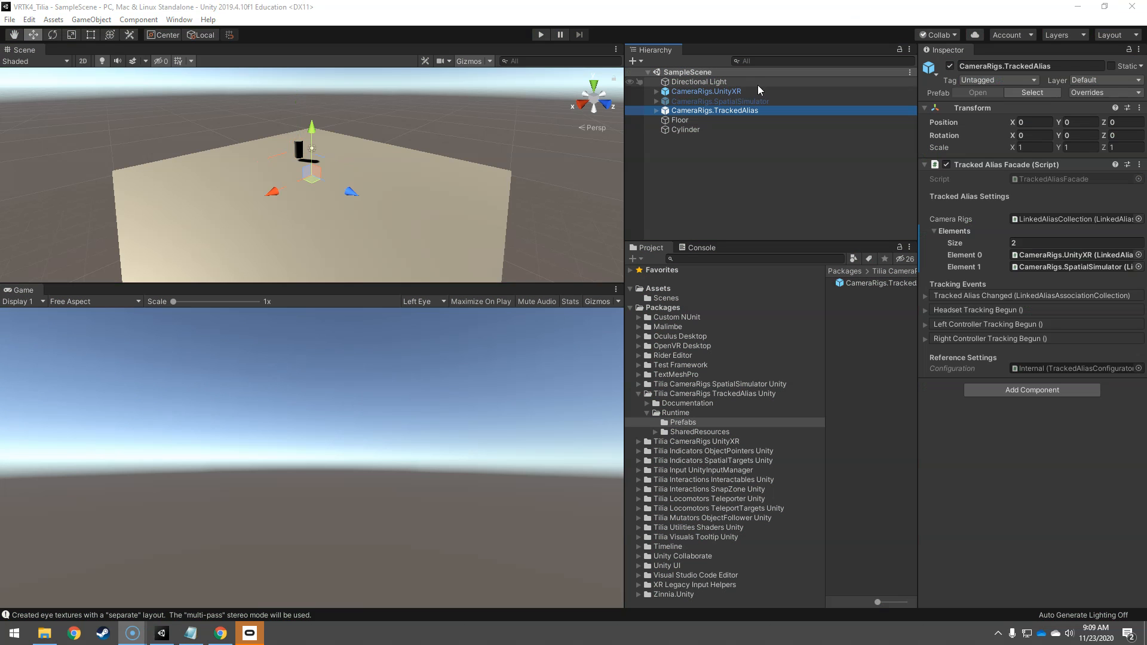
Step: Expand the Aliases group of CameraRigs.TrackedAlias and add a 3D cylinder as a child of LeftControllerAlias
left_click_drag(312, 127, 313, 120)
key("ctrl+z")
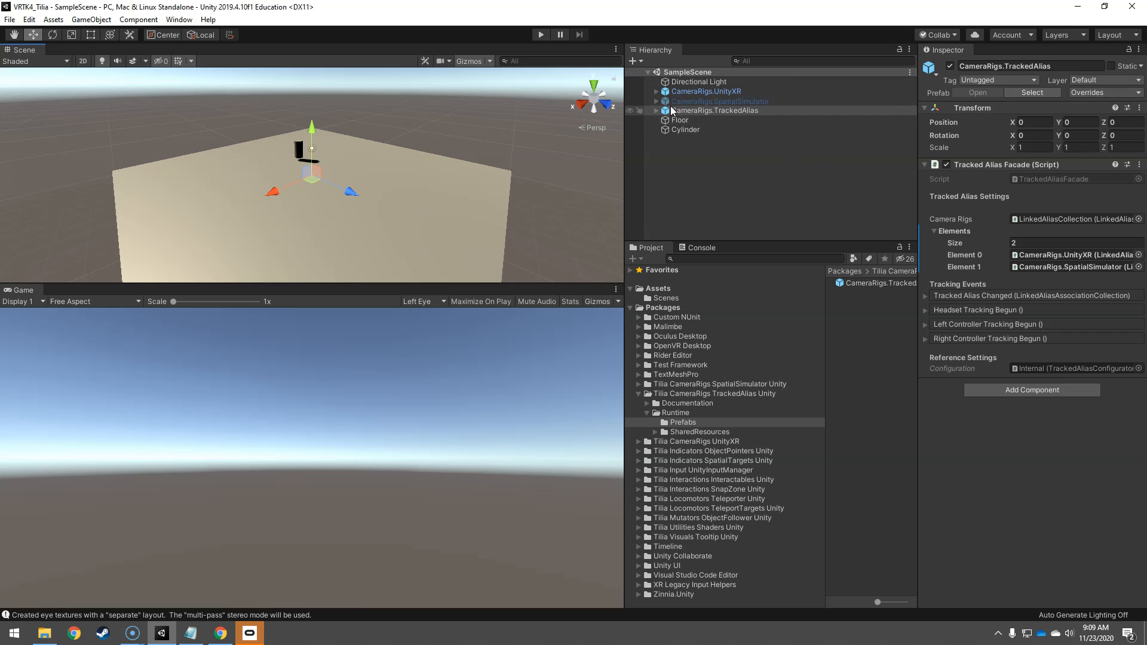
left_click(656, 110)
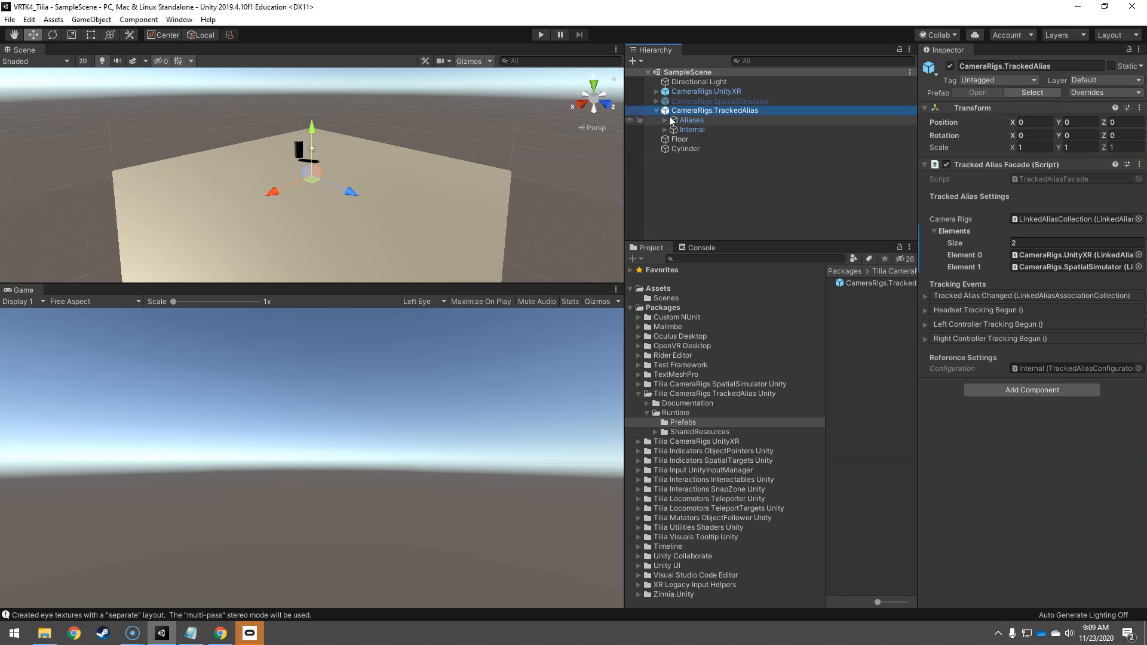
left_click(665, 120)
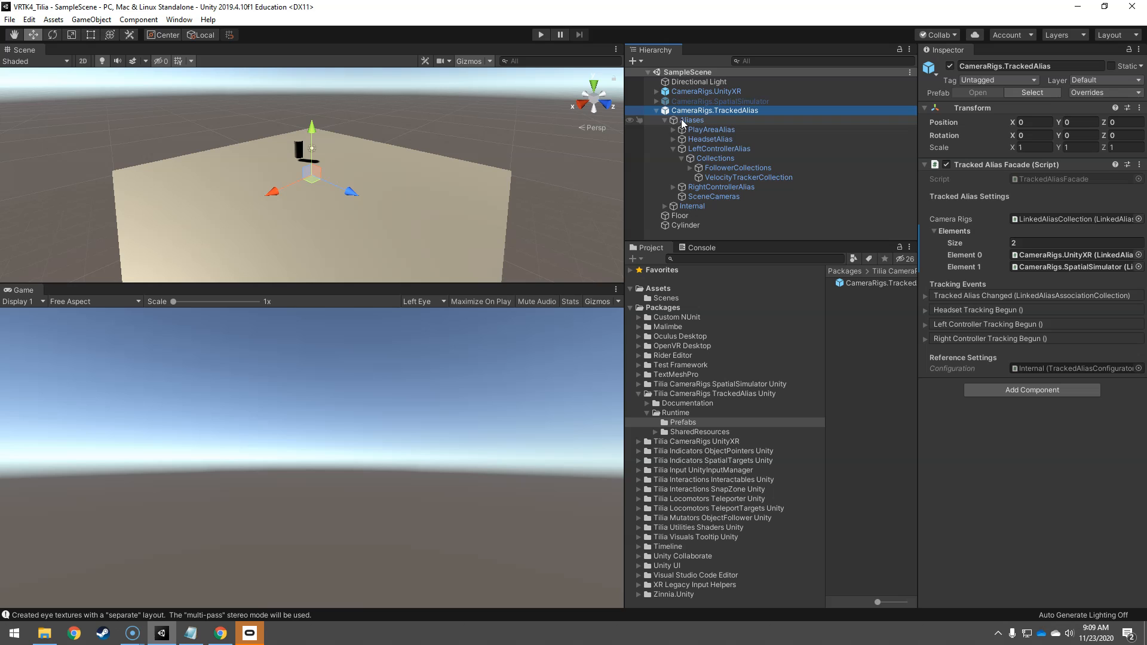
left_click(688, 150)
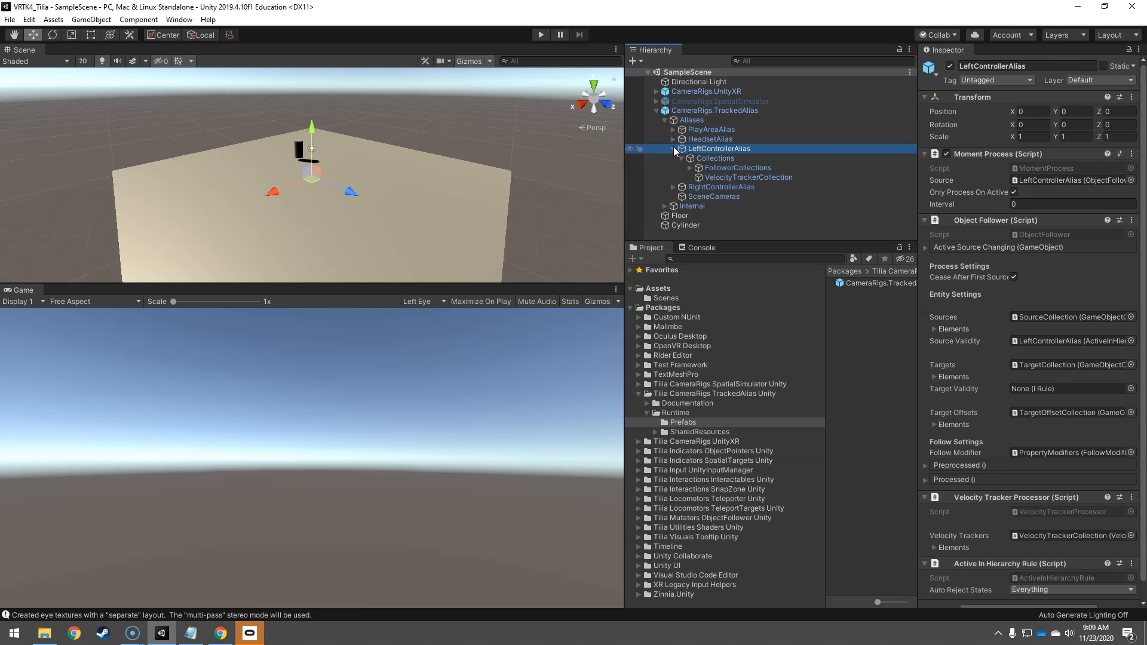
left_click(674, 149)
right_click(691, 150)
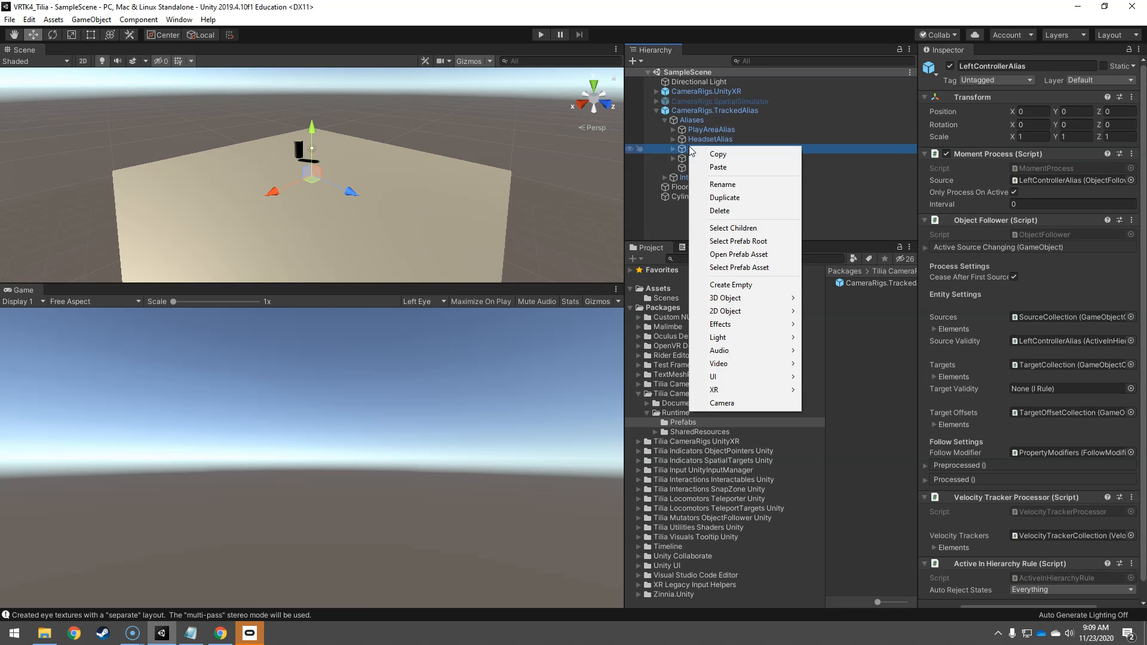
mouse_move(748, 301)
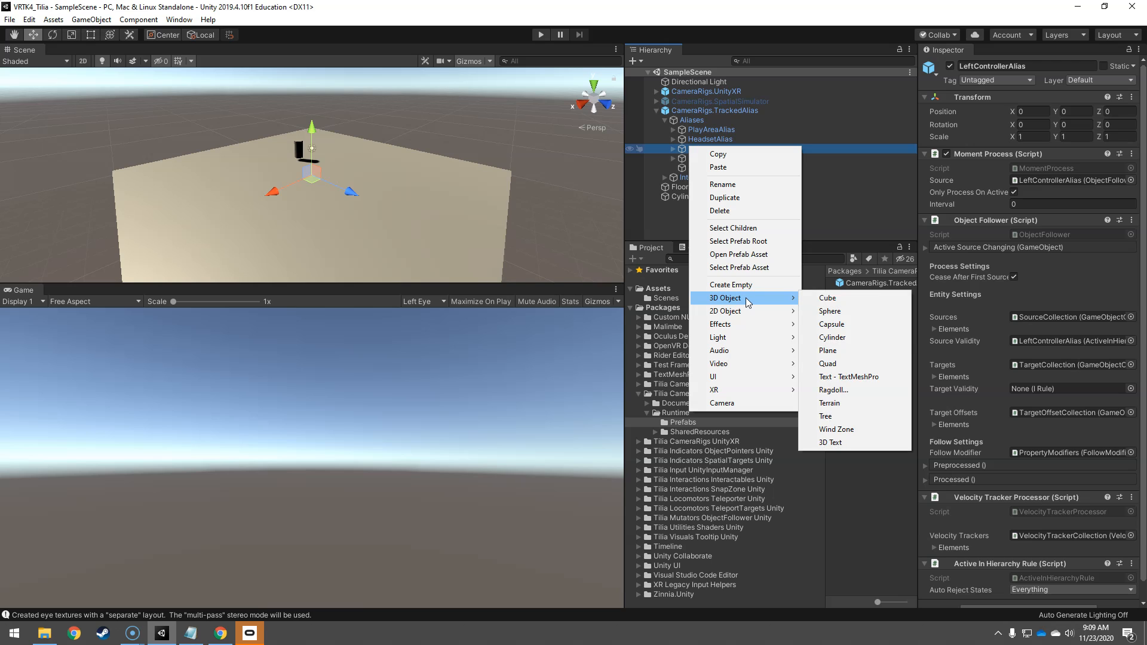
left_click(869, 337)
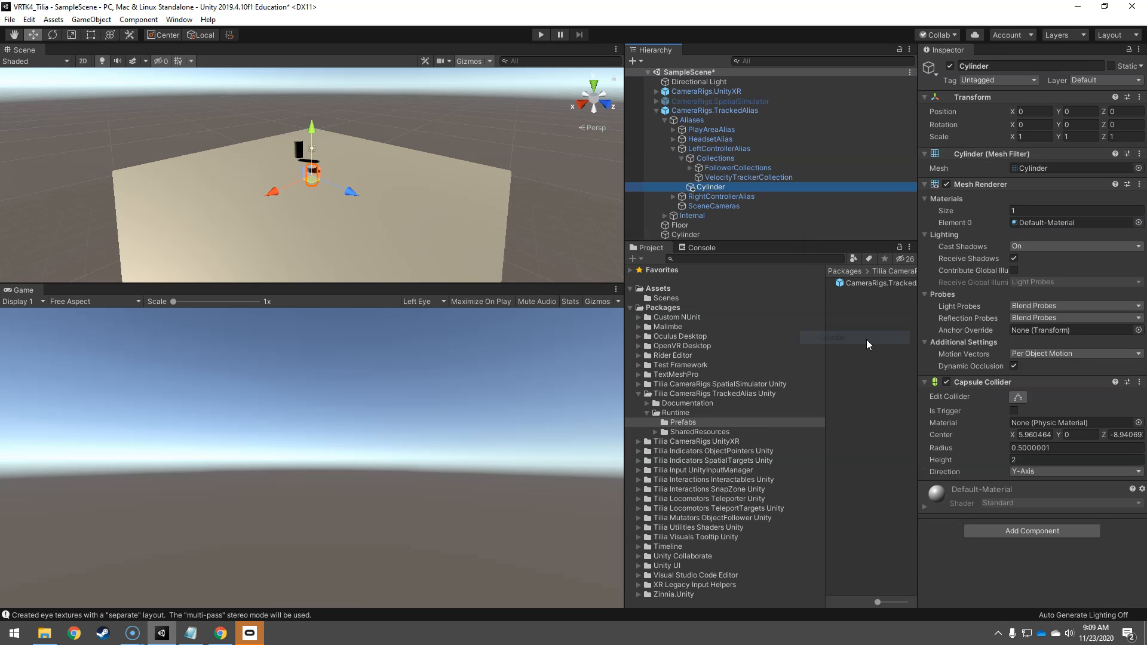
Step: Set the LeftControllerAlias cylinder's scale to 0.05 on all three axes and its X rotation to 90
left_click(1043, 136)
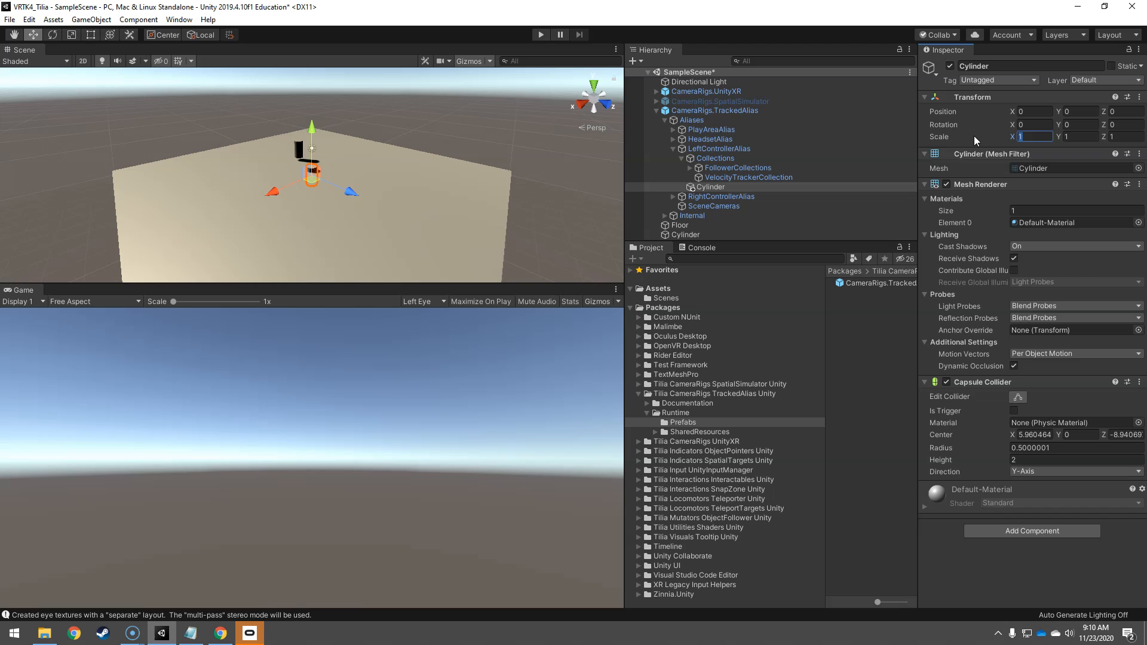
type(".05")
key("Tab")
type(".05")
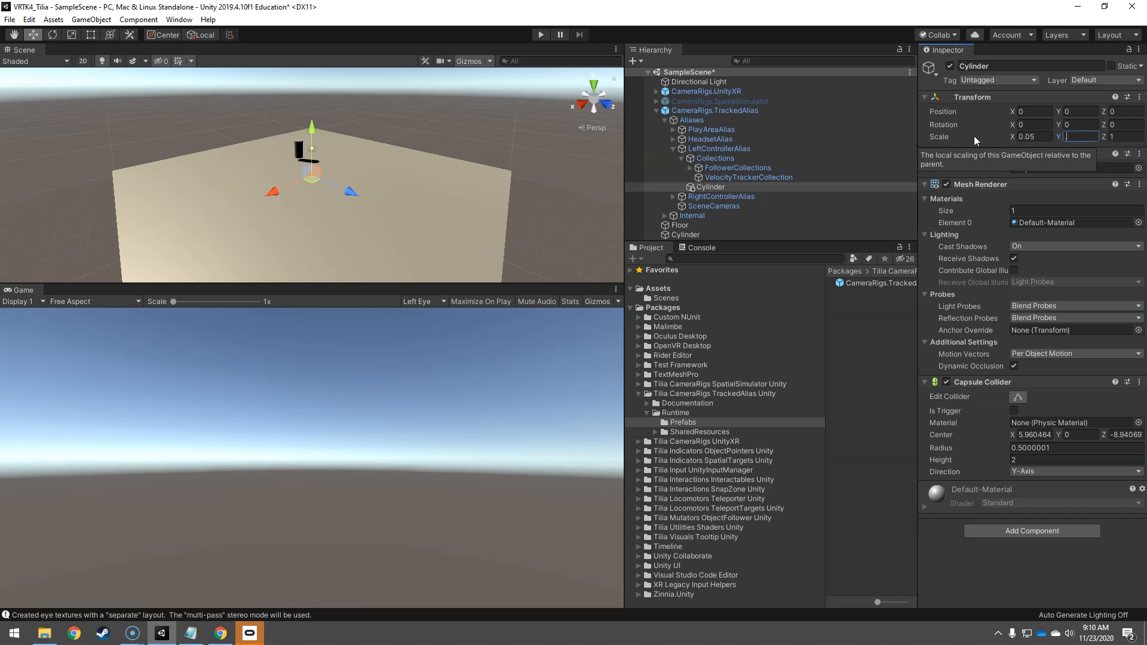
type(".05")
left_click(1030, 125)
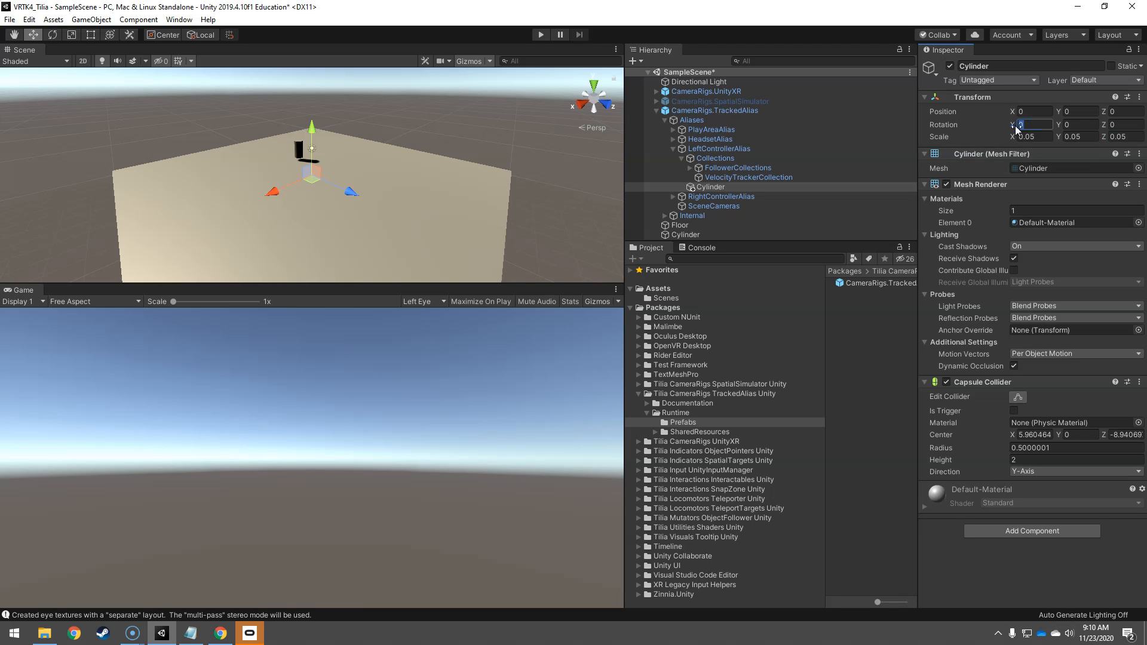
type("90")
Step: Duplicate the LeftControllerAlias cylinder and make the copy a child of RightControllerAlias
left_click(692, 188)
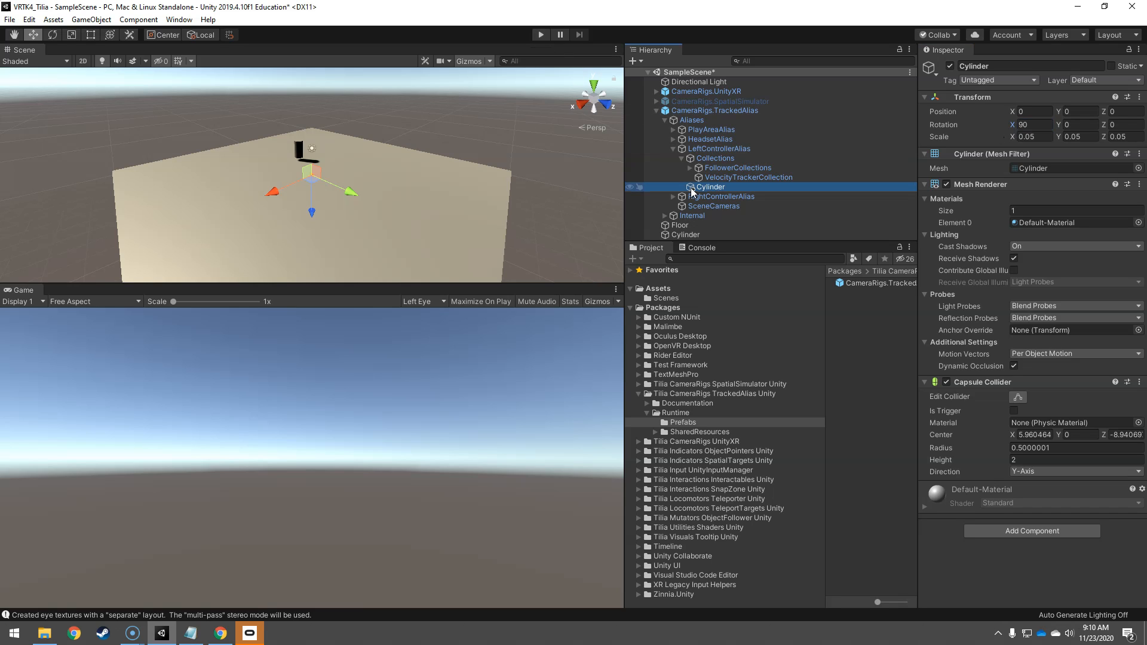
key("ctrl+d")
left_click_drag(691, 199, 696, 207)
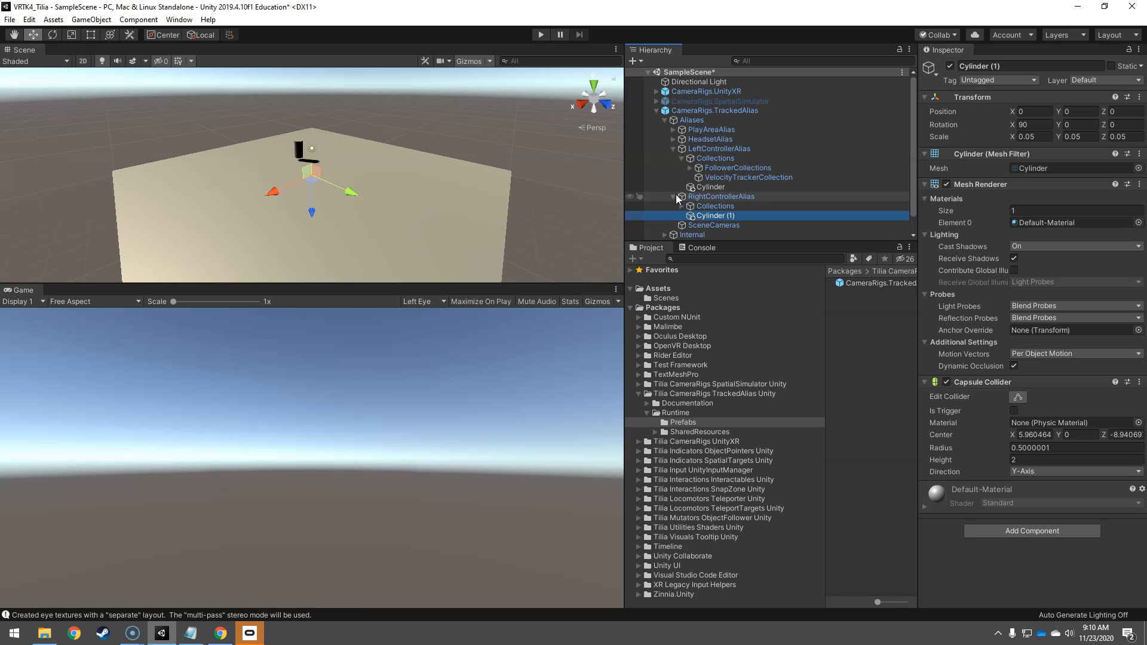
Step: Collapse the Collections group under LeftControllerAlias and start the scene in Play mode
left_click(673, 147)
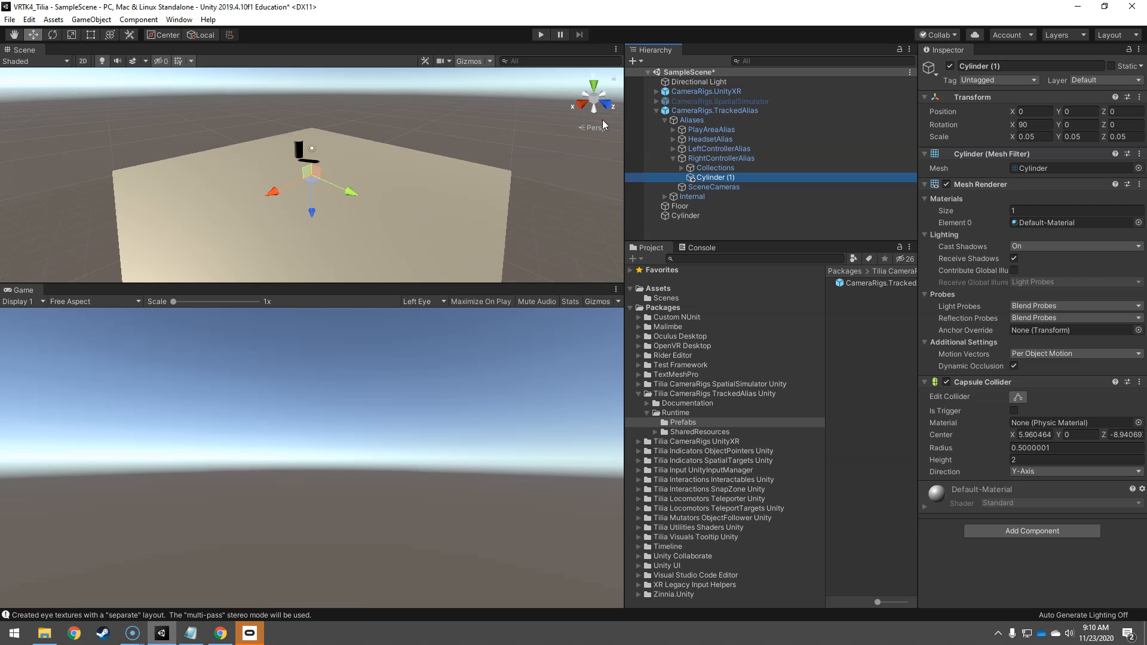
left_click(673, 148)
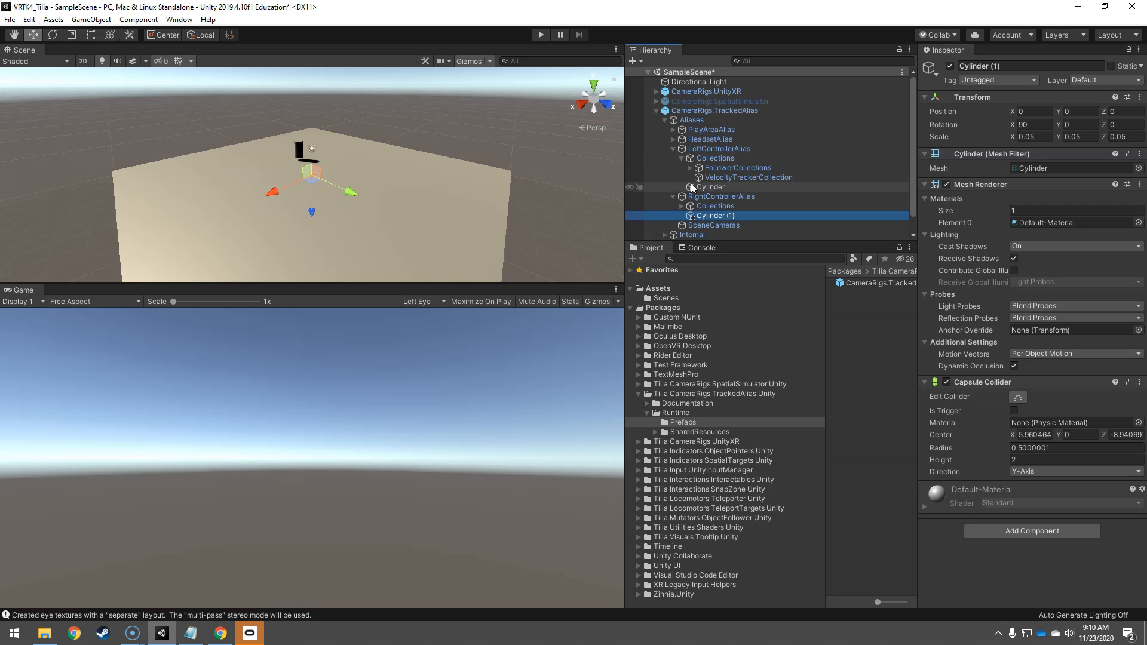
left_click(682, 158)
left_click(682, 158)
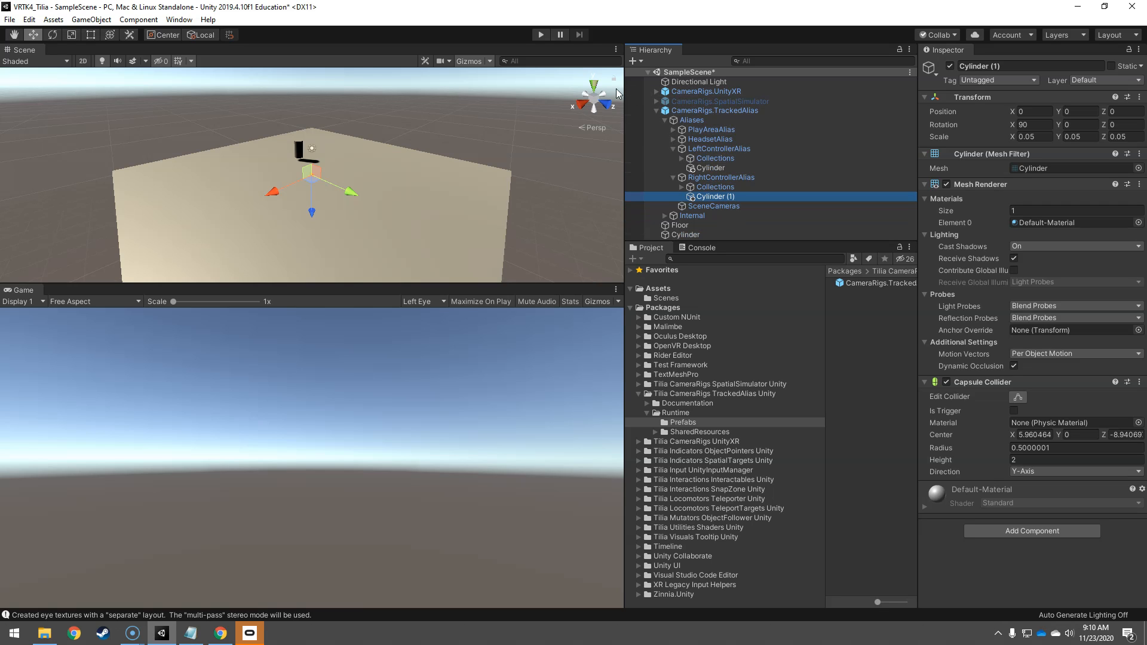
left_click(542, 34)
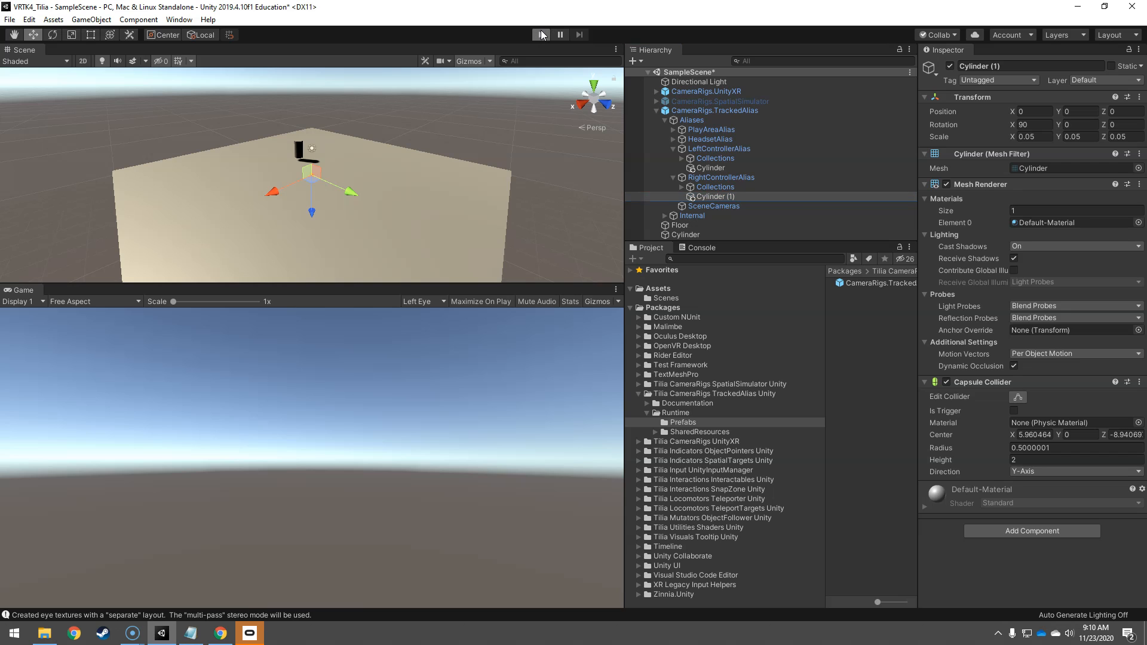